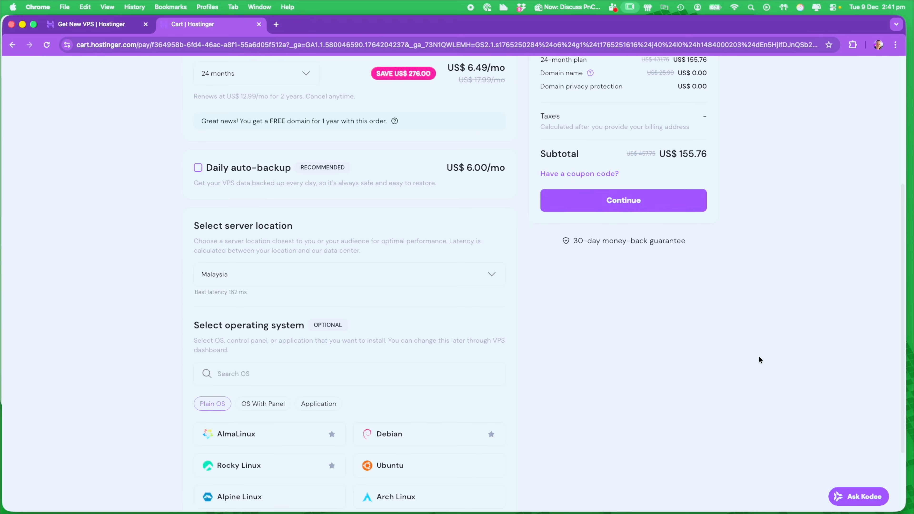
Step: Review the server location and the full list of plain operating systems offered for the KVM 2 plan
{"action": "scroll", "coordinate": [758, 360], "scroll_direction": "down", "scroll_amount": 3}
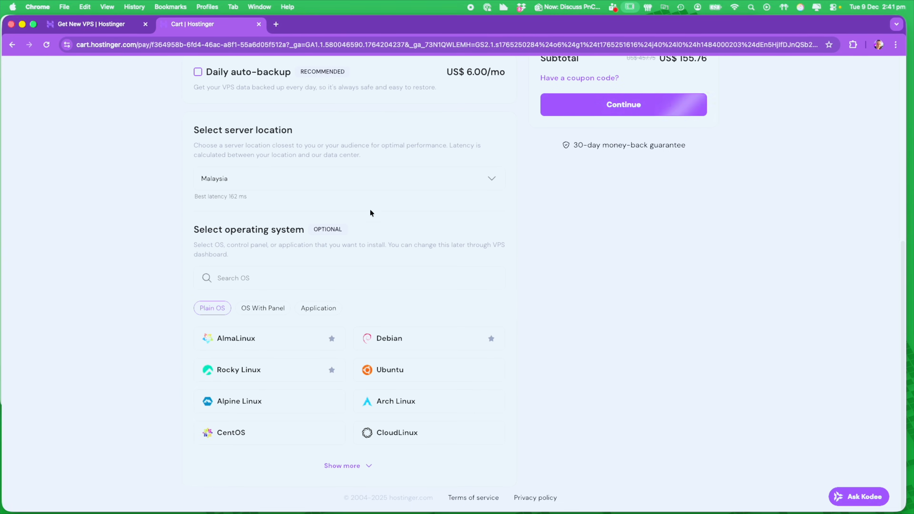
{"action": "left_click", "coordinate": [491, 178]}
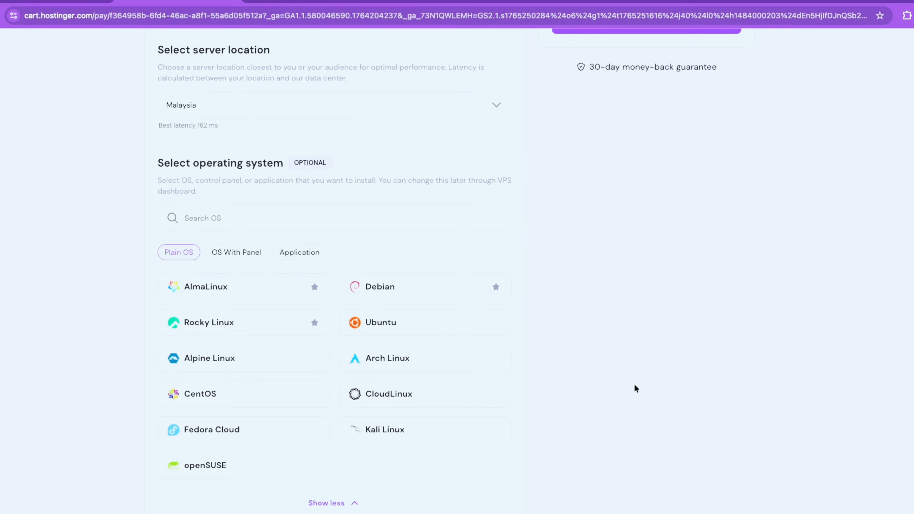
{"action": "scroll", "coordinate": [634, 383], "scroll_direction": "up", "scroll_amount": 4}
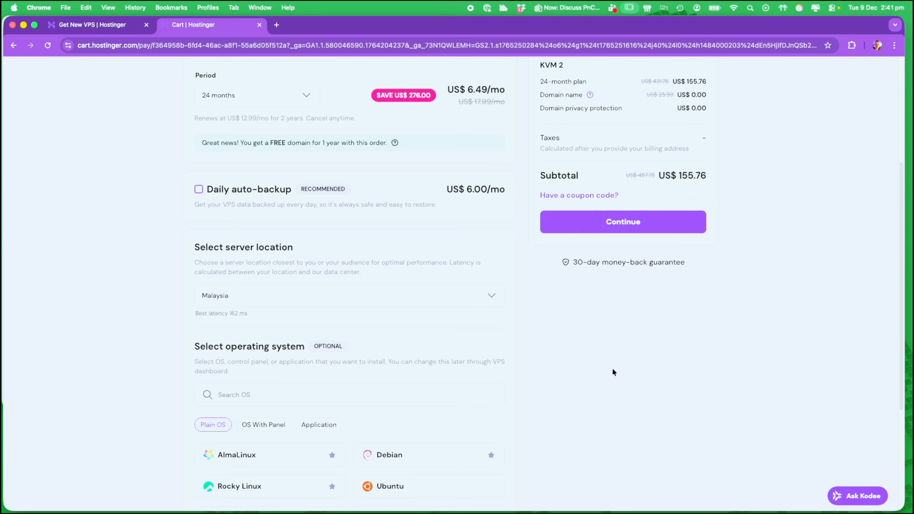
{"action": "scroll", "coordinate": [614, 372], "scroll_direction": "up", "scroll_amount": 5}
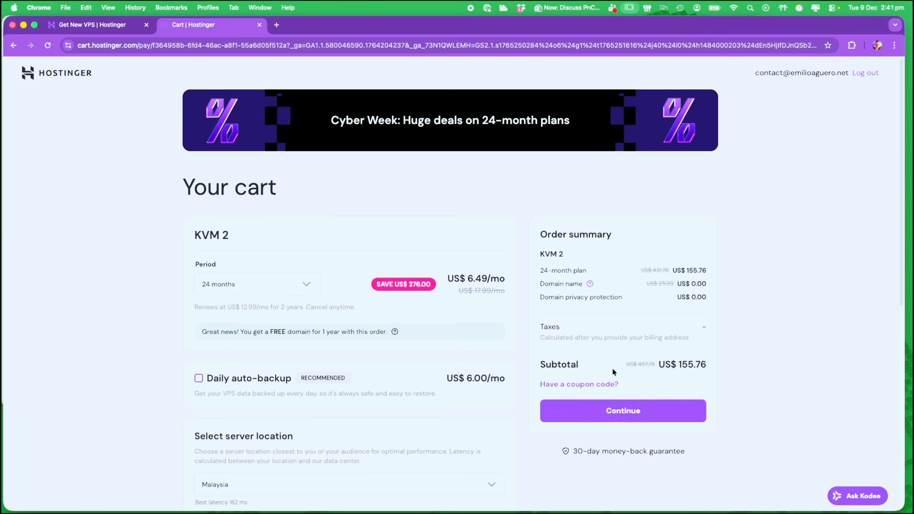
Step: Apply the discount coupon code to the KVM 2 order and continue with the purchase
{"action": "left_click", "coordinate": [565, 388]}
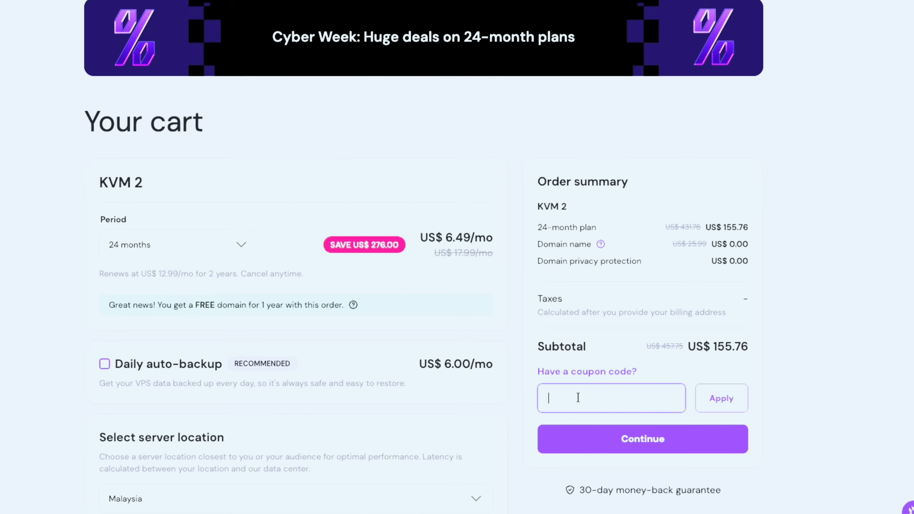
{"action": "type", "text": "EMILIO"}
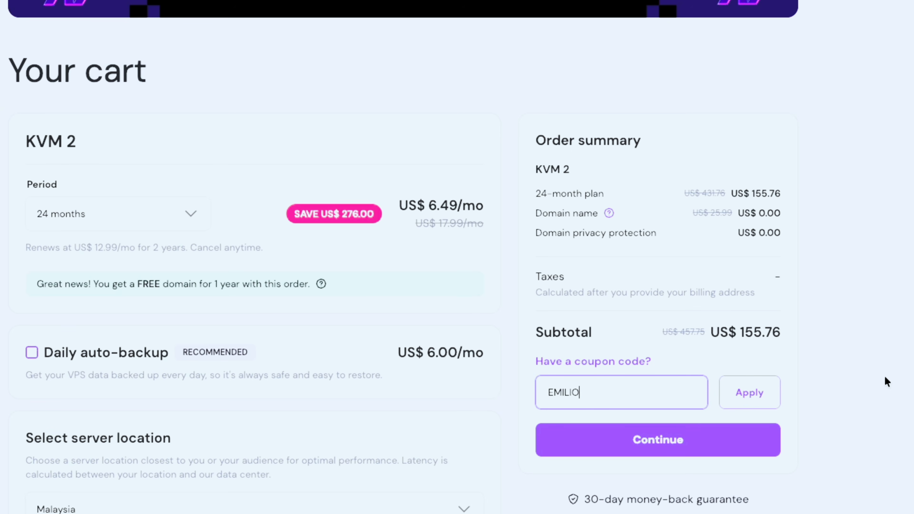
{"action": "left_click", "coordinate": [755, 390]}
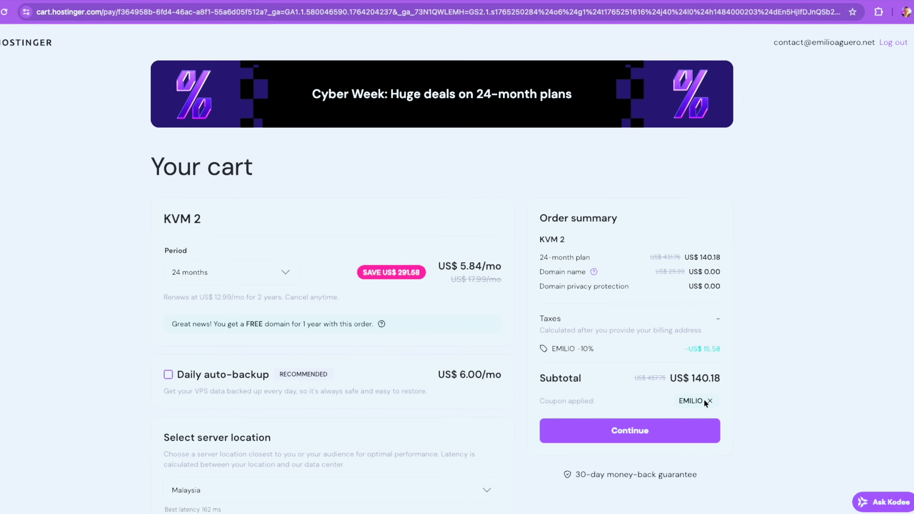
{"action": "left_click", "coordinate": [624, 432]}
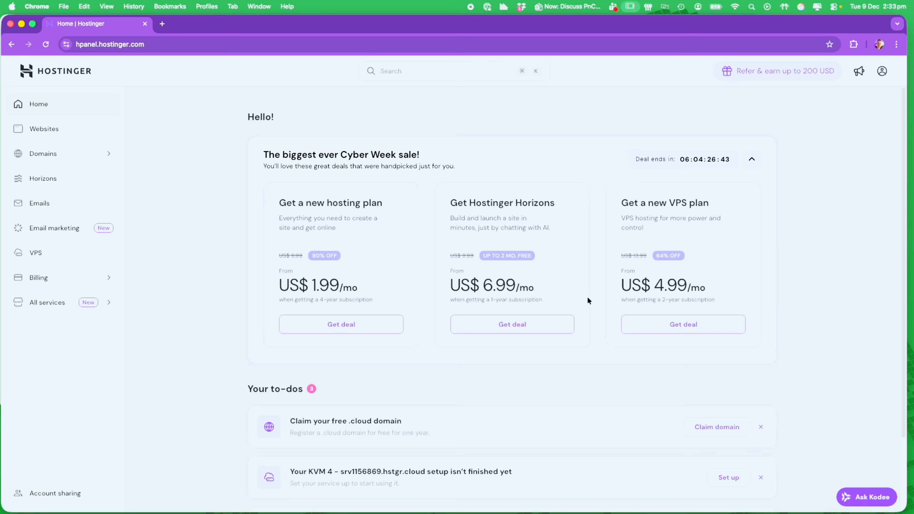
Step: Set up the pending KVM 4 server from the VPS overview, keeping the free Malware scanner enabled, and finish the setup
{"action": "scroll", "coordinate": [475, 305], "scroll_direction": "down", "scroll_amount": 3}
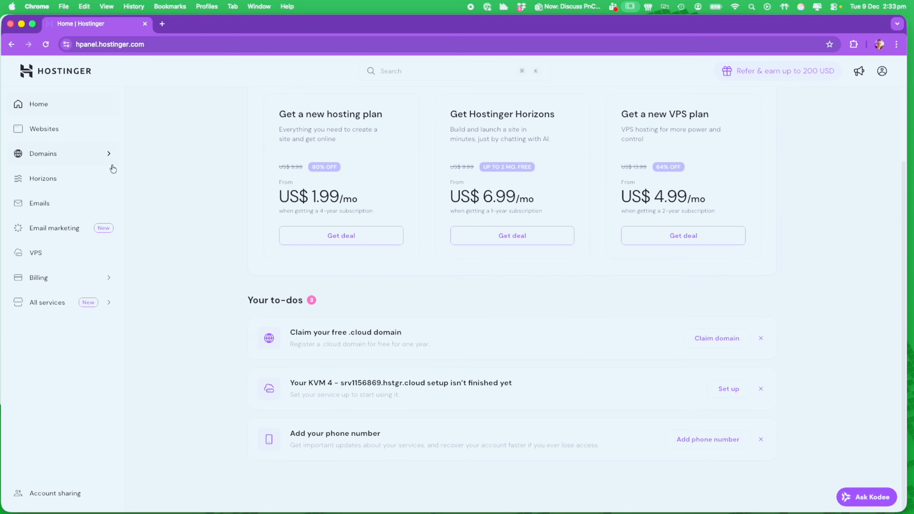
{"action": "left_click", "coordinate": [45, 156]}
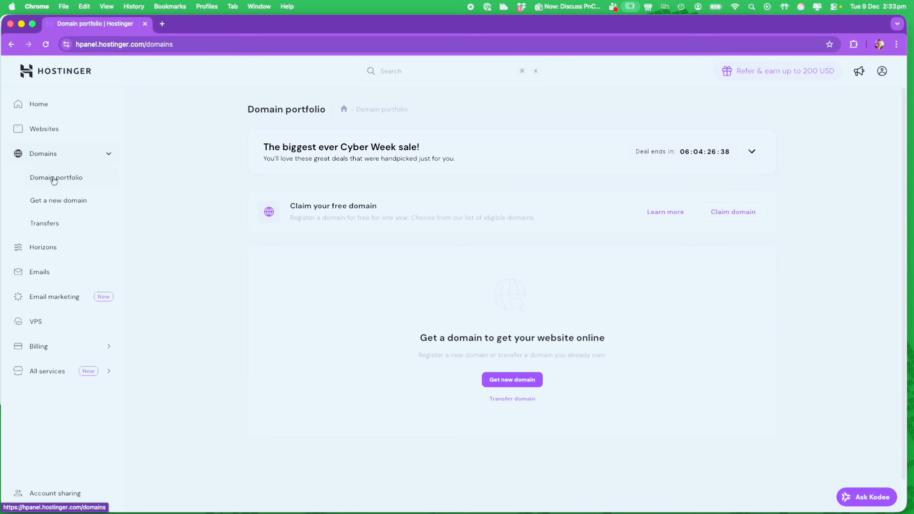
{"action": "left_click", "coordinate": [39, 322]}
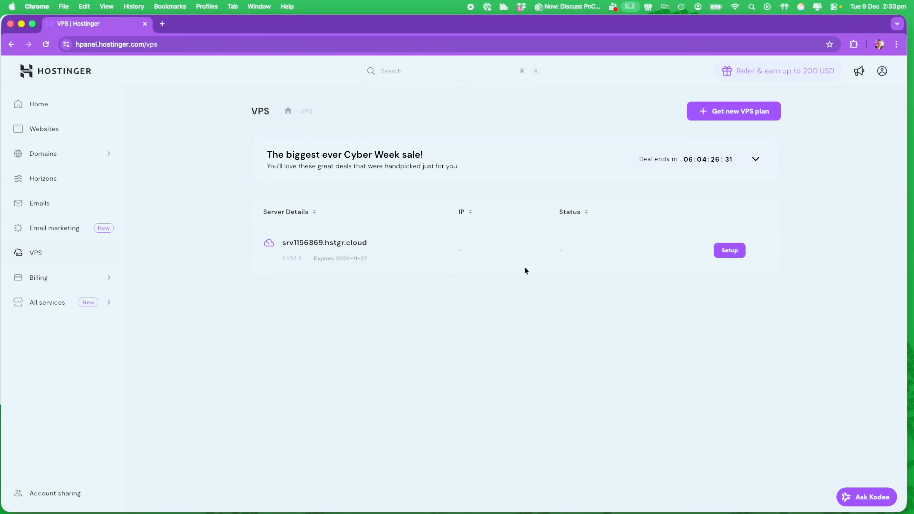
{"action": "left_click", "coordinate": [737, 259]}
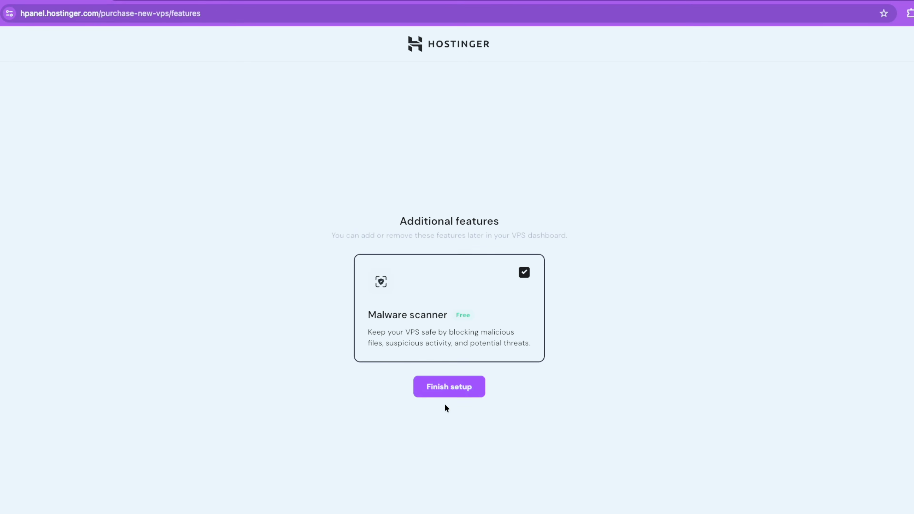
{"action": "left_click", "coordinate": [410, 301]}
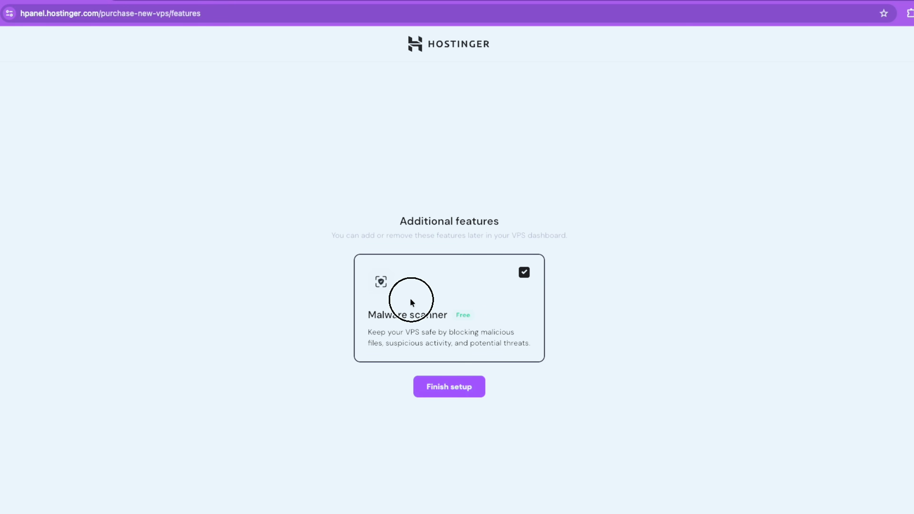
{"action": "left_click", "coordinate": [452, 389]}
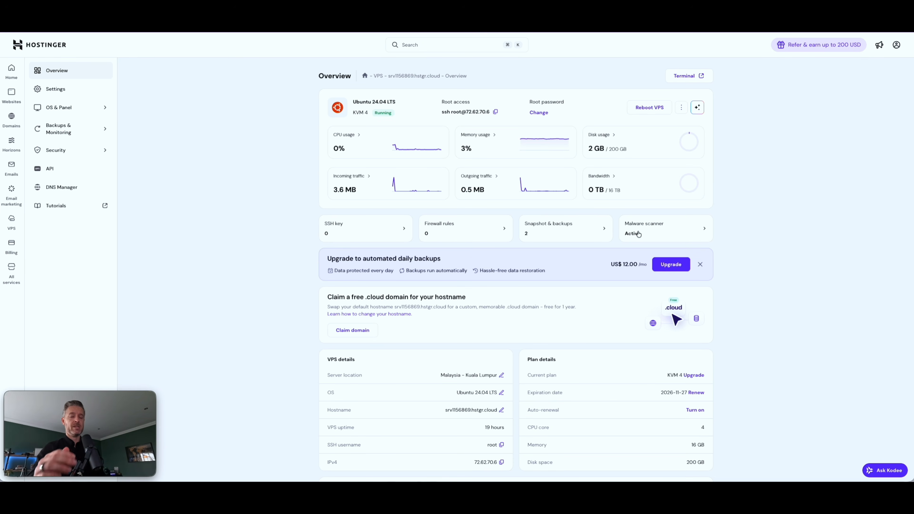
Step: View the server's malware scanner details and start adding a firewall in its security section
{"action": "left_click", "coordinate": [644, 230]}
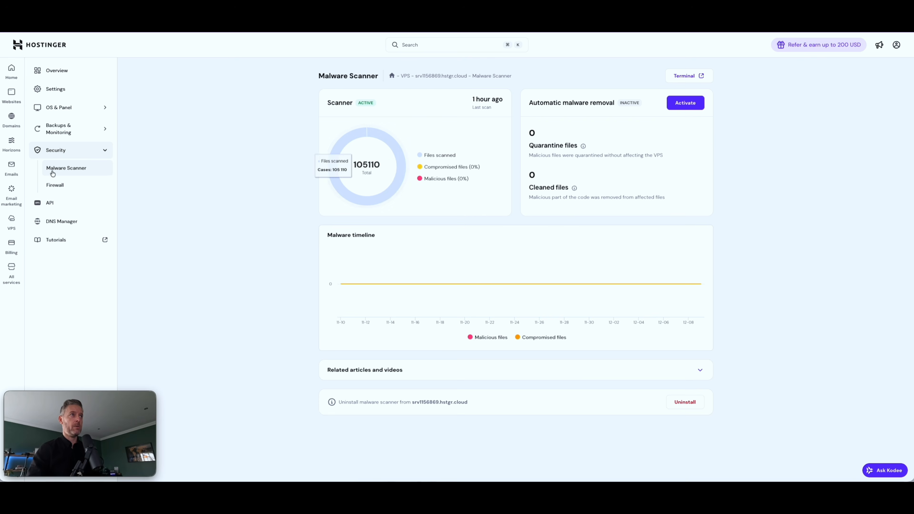
{"action": "left_click", "coordinate": [58, 128]}
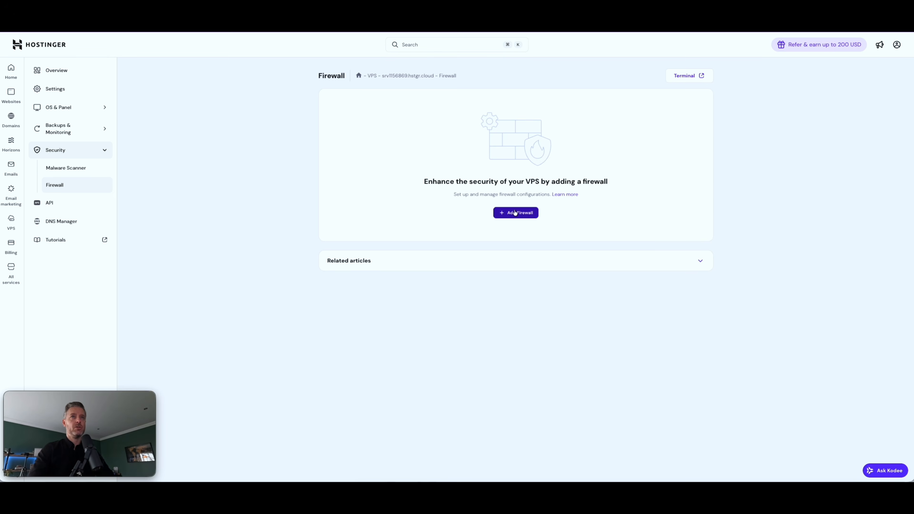
{"action": "left_click", "coordinate": [519, 213]}
{"action": "left_click", "coordinate": [453, 258]}
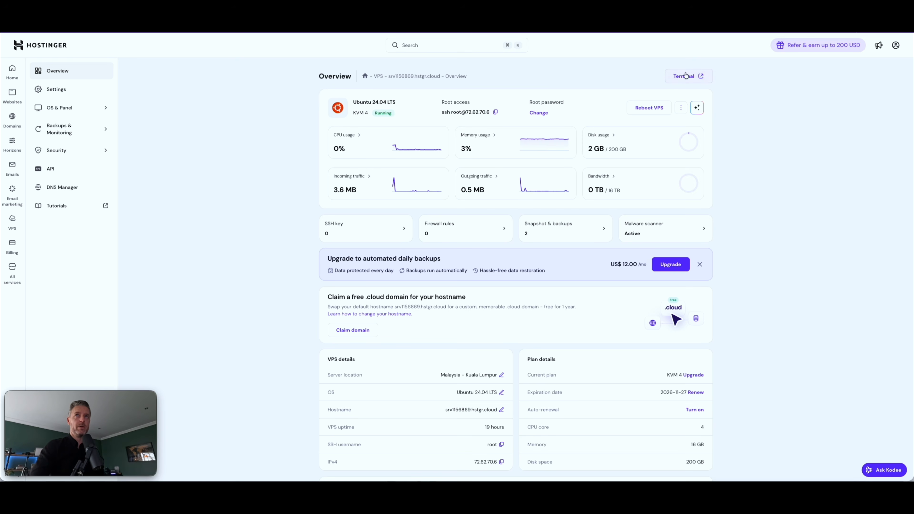
Step: Open the server's browser terminal and upgrade all packages with sudo apt update && sudo apt upgrade -y
{"action": "left_click_drag", "start_coordinate": [437, 99], "coordinate": [492, 114]}
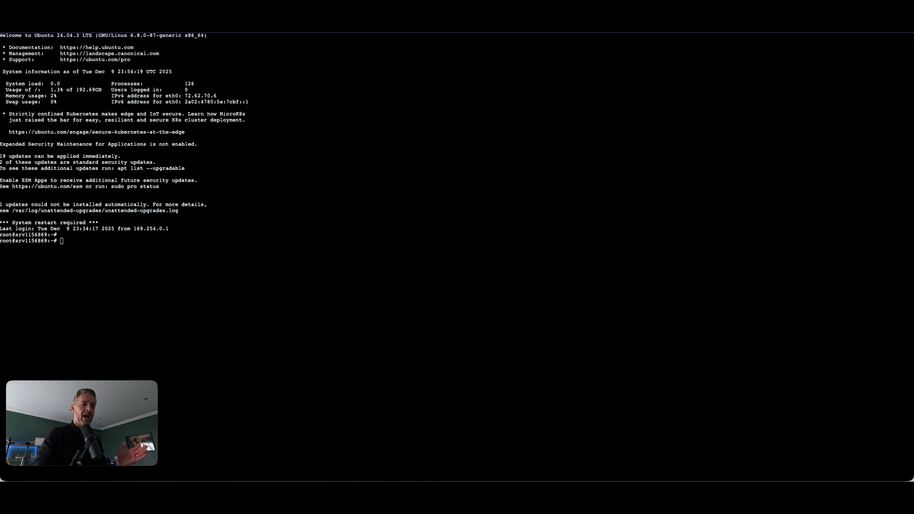
{"action": "type", "text": "sudo apt update && sudo apt upgrade -y"}
{"action": "key", "text": "Return"}
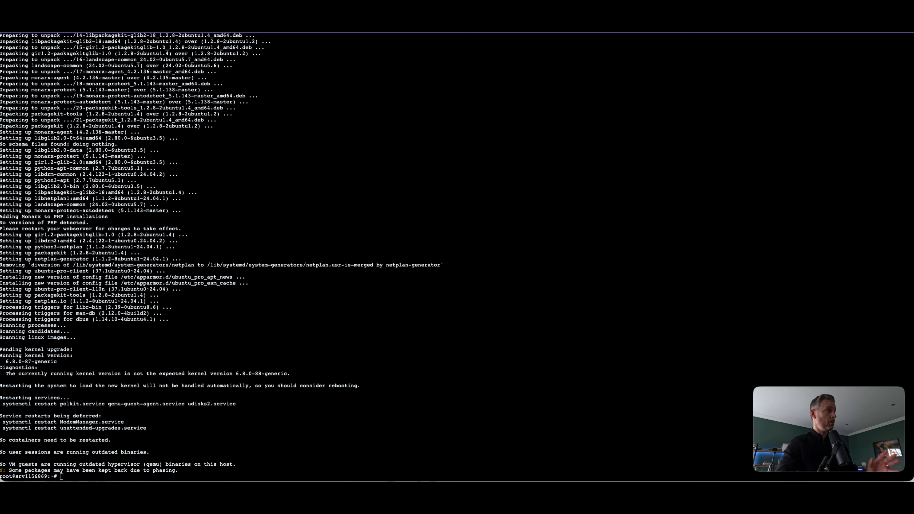
Step: Add Docker's apt repository and install docker-ce, docker-ce-cli, containerd.io, docker-buildx-plugin and docker-compose-plugin
{"action": "right_click", "coordinate": [302, 428]}
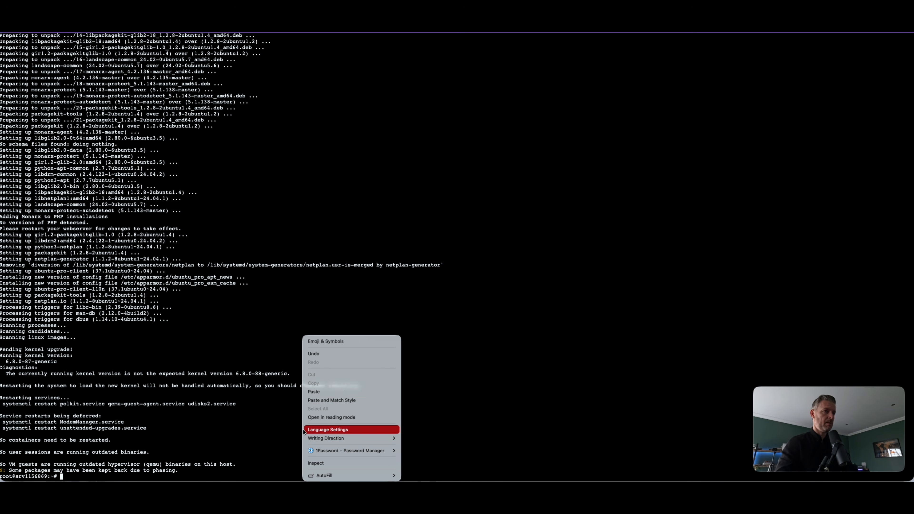
{"action": "left_click", "coordinate": [322, 392]}
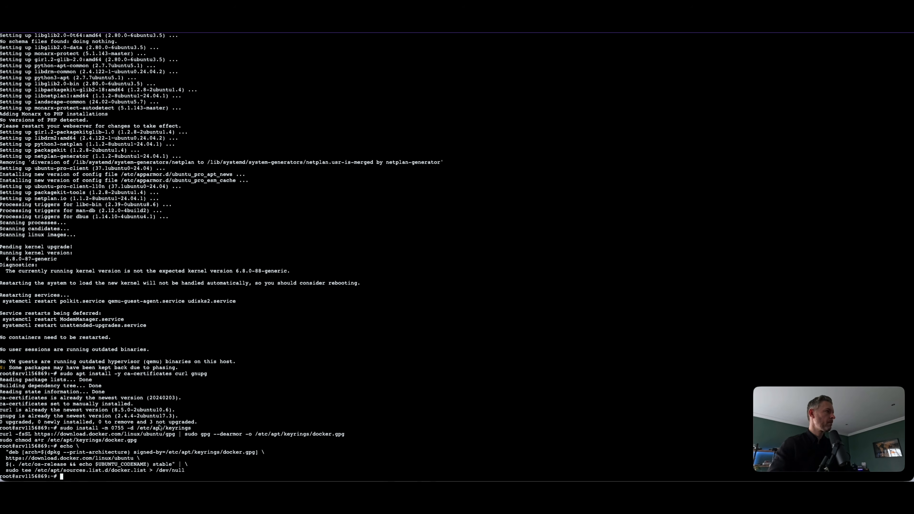
{"action": "type", "text": "sudo apt update sudo apt install -y docker-ce docker-ce-cli containerd.io docker-buildx-plugin docker-compose-plugin"}
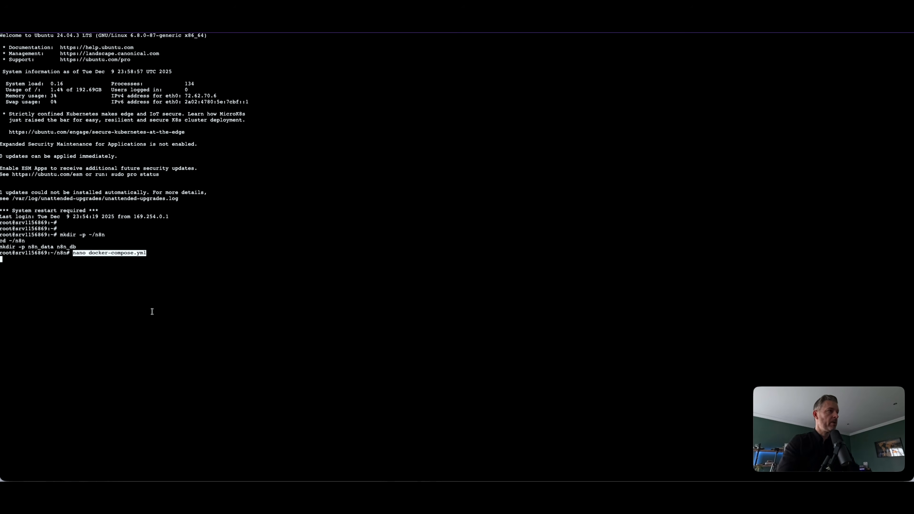
Step: Create docker-compose.yml in nano with the n8n and Postgres services, including the database password, and check its host, timezone and password entries
{"action": "key", "text": "Return"}
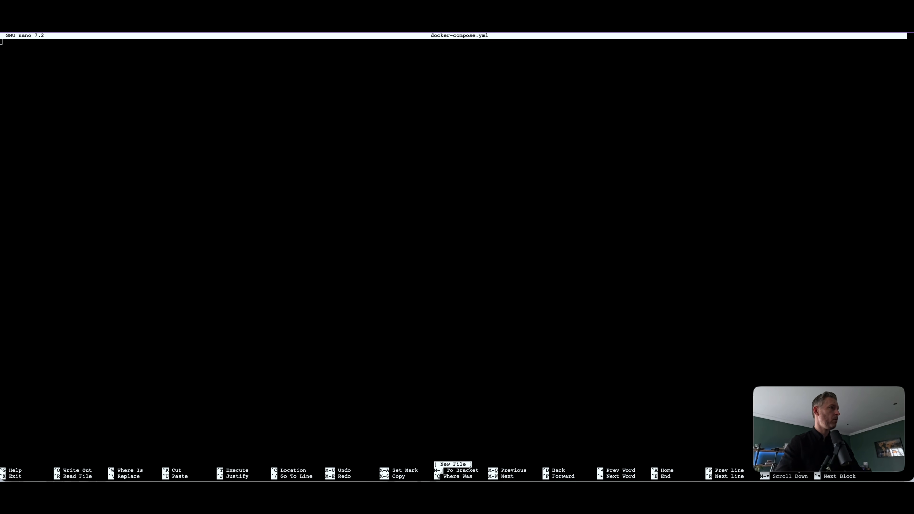
{"action": "key", "text": "super+v"}
{"action": "left_click_drag", "start_coordinate": [108, 157], "coordinate": [55, 158]}
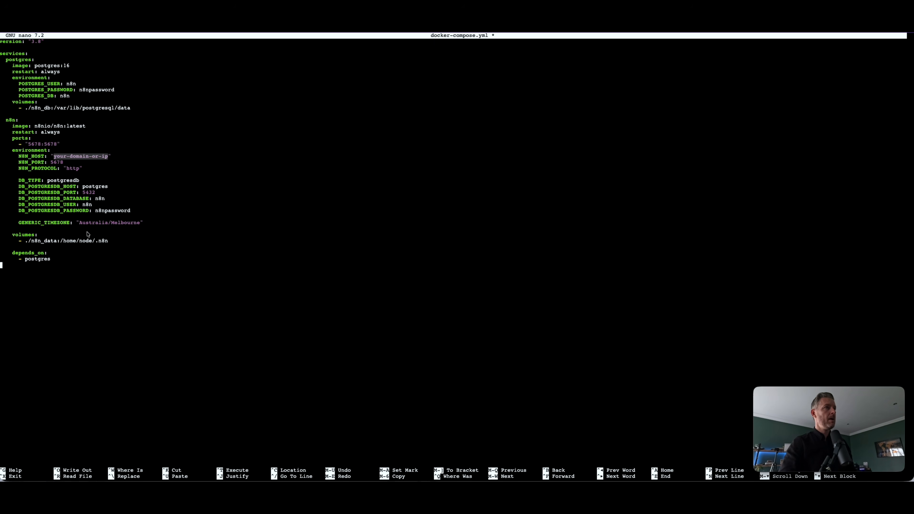
{"action": "left_click_drag", "start_coordinate": [82, 227], "coordinate": [134, 226]}
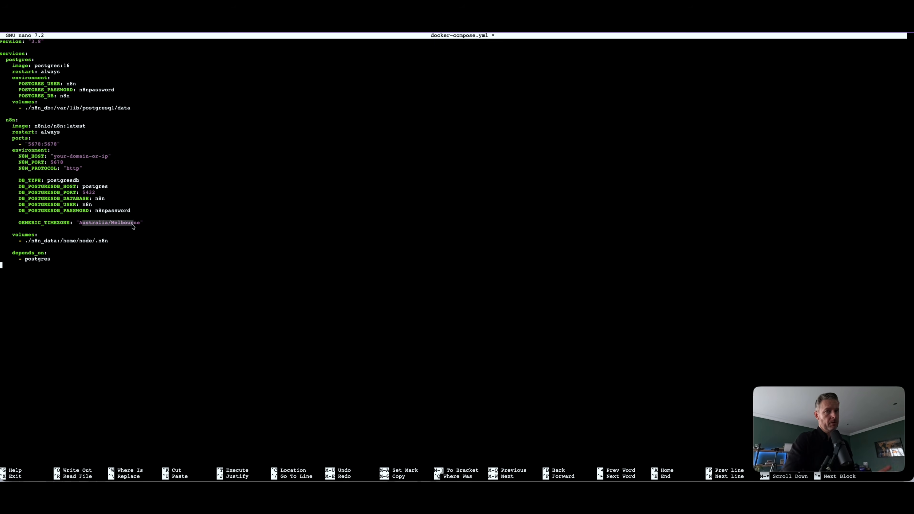
{"action": "left_click", "coordinate": [90, 181]}
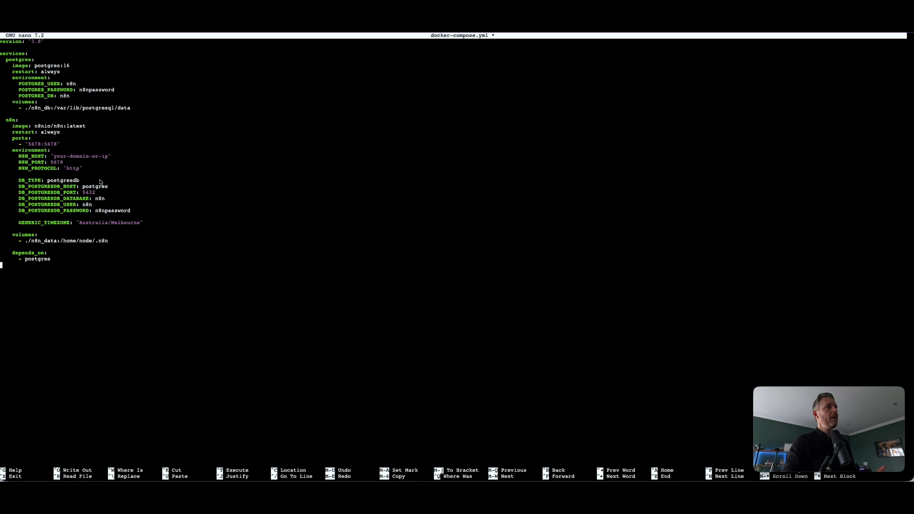
{"action": "left_click_drag", "start_coordinate": [80, 90], "coordinate": [114, 90]}
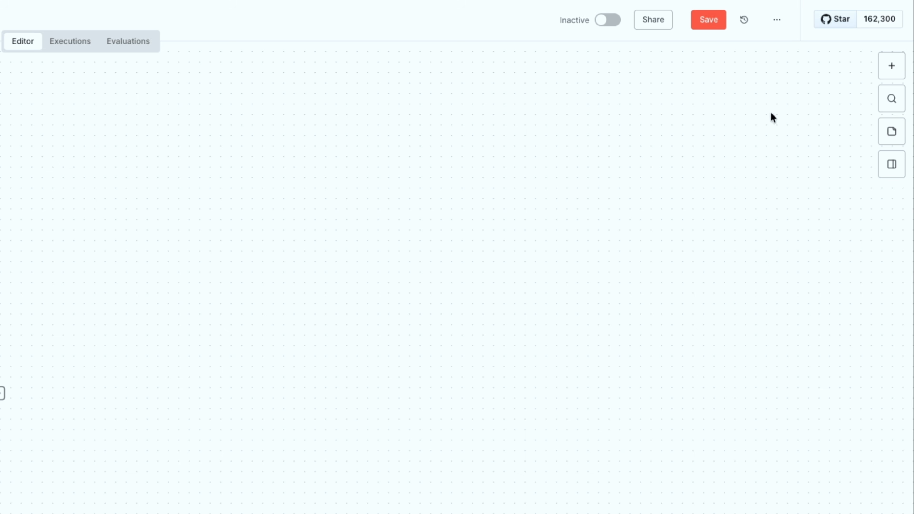
Step: Switch to n8n, add a manual trigger to the empty workflow and execute it
{"action": "left_click", "coordinate": [891, 68]}
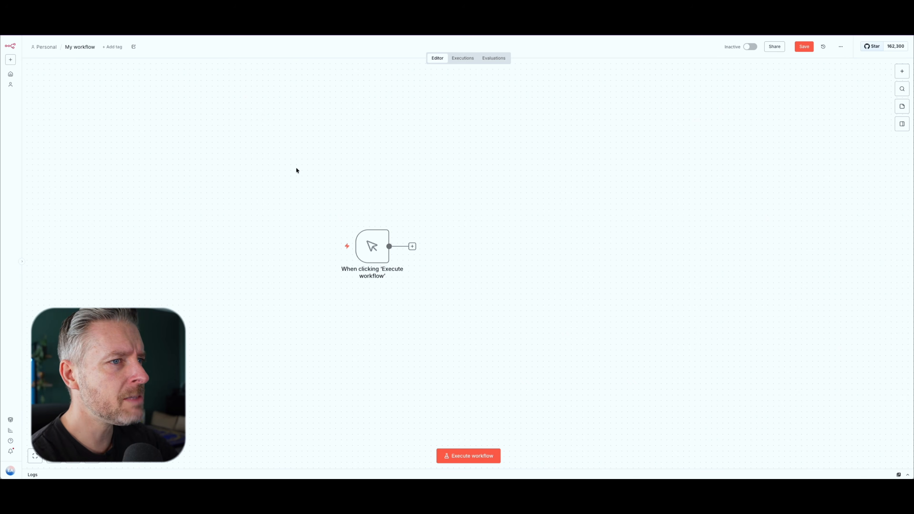
{"action": "mouse_move", "coordinate": [383, 225]}
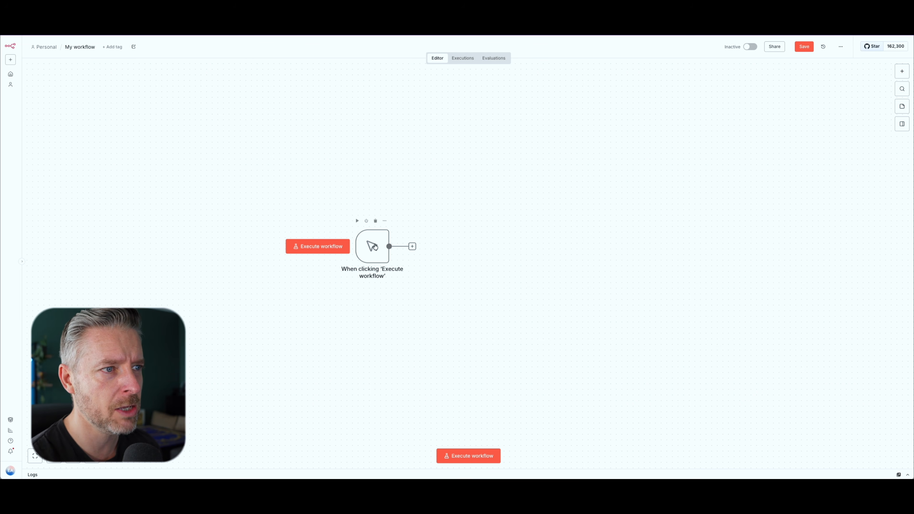
{"action": "left_click", "coordinate": [316, 248]}
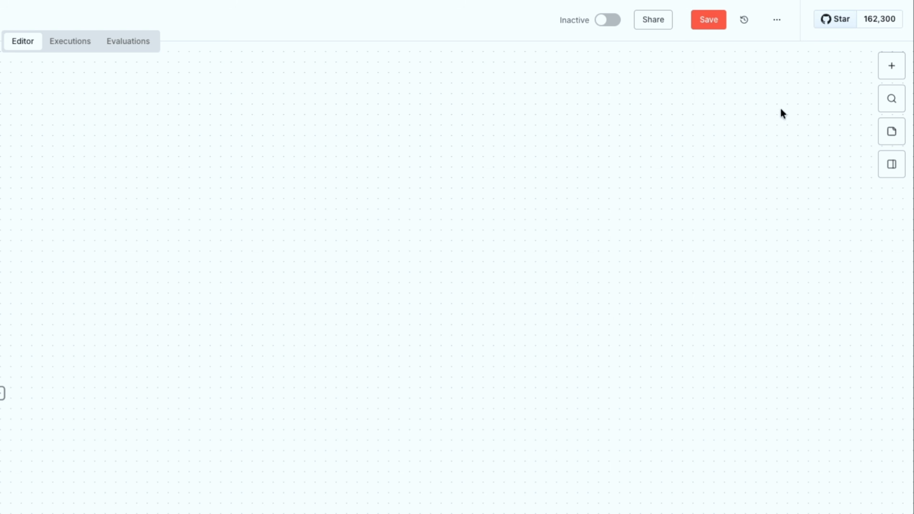
Step: Add an SSH node to the workflow with the Execute a command action
{"action": "left_click", "coordinate": [890, 67]}
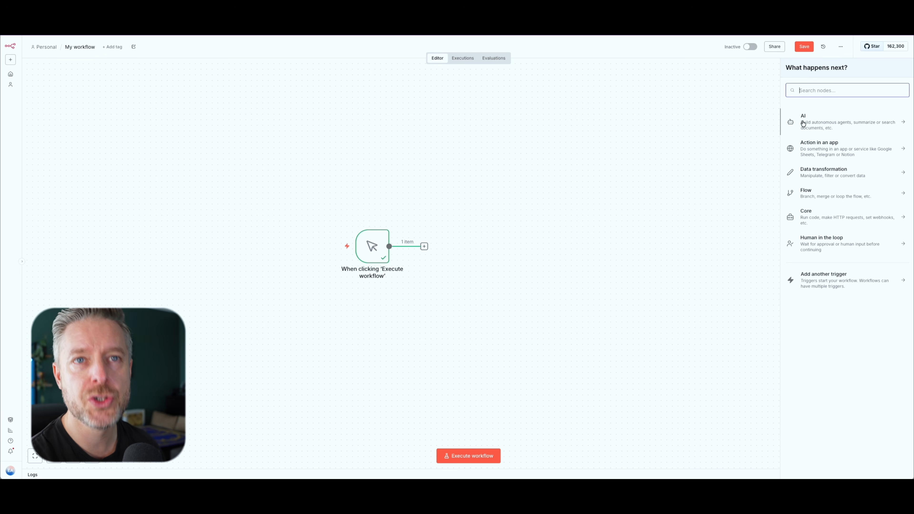
{"action": "left_click", "coordinate": [807, 90]}
{"action": "type", "text": "ssh"}
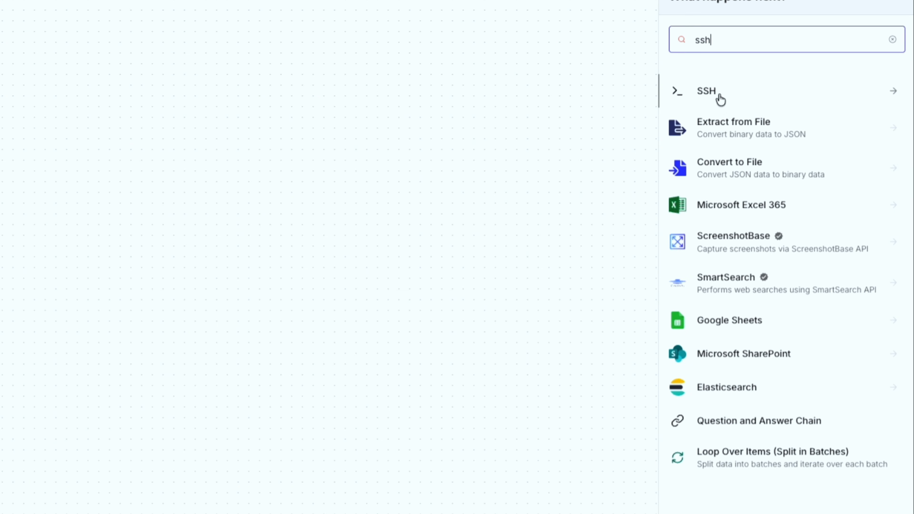
{"action": "left_click", "coordinate": [720, 99]}
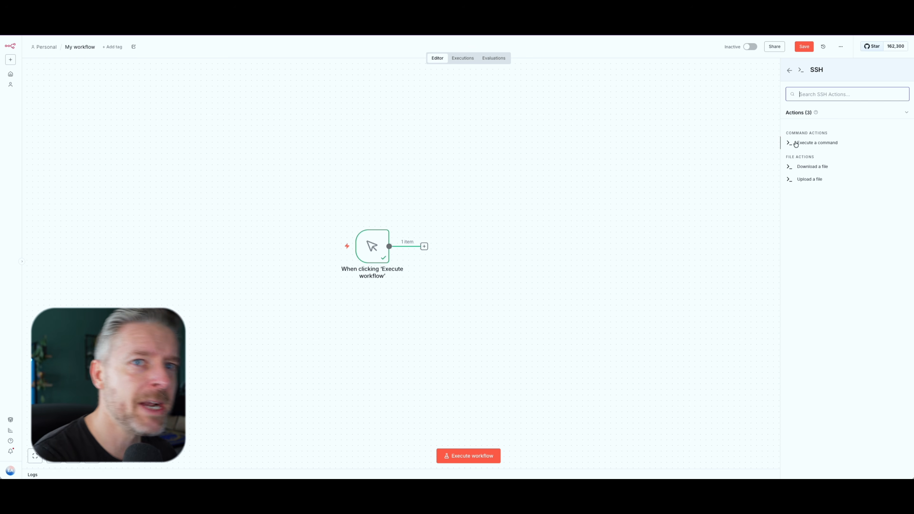
{"action": "left_click", "coordinate": [811, 145]}
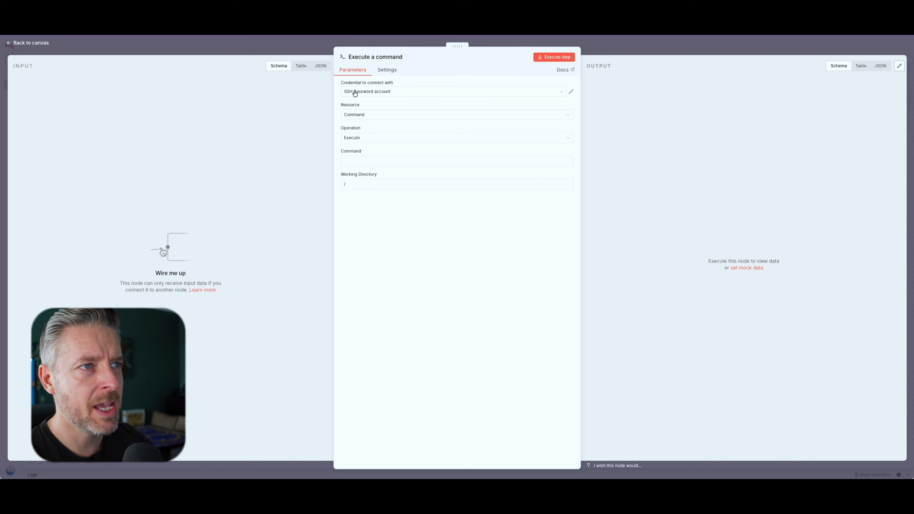
Step: Check the SSH node's credential choices, save the workflow and review the credentials stored in the Personal project
{"action": "left_click", "coordinate": [388, 95]}
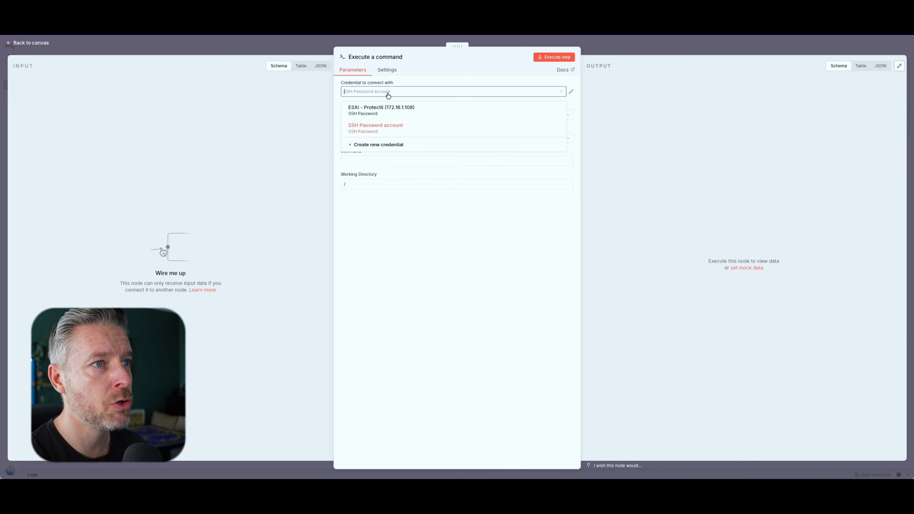
{"action": "left_click", "coordinate": [386, 146]}
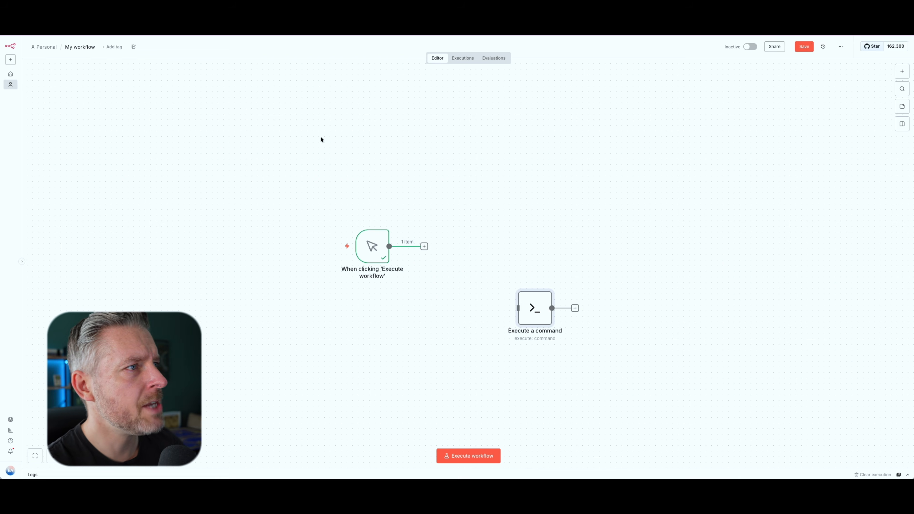
{"action": "left_click", "coordinate": [10, 85]}
{"action": "key", "text": "Return"}
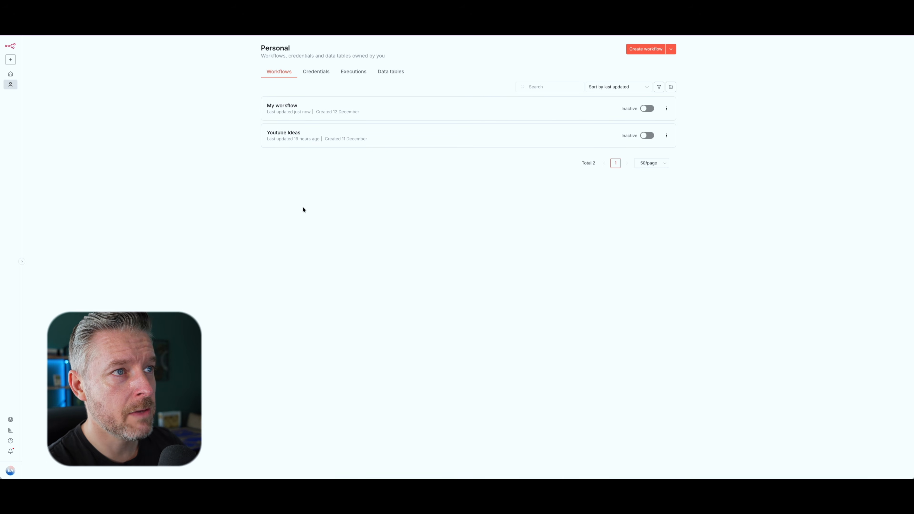
{"action": "left_click", "coordinate": [319, 74]}
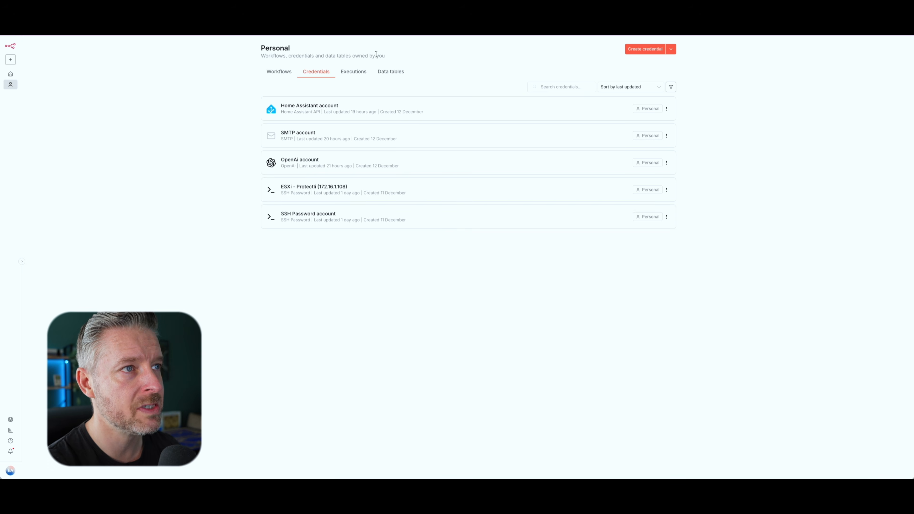
{"action": "left_click", "coordinate": [274, 77]}
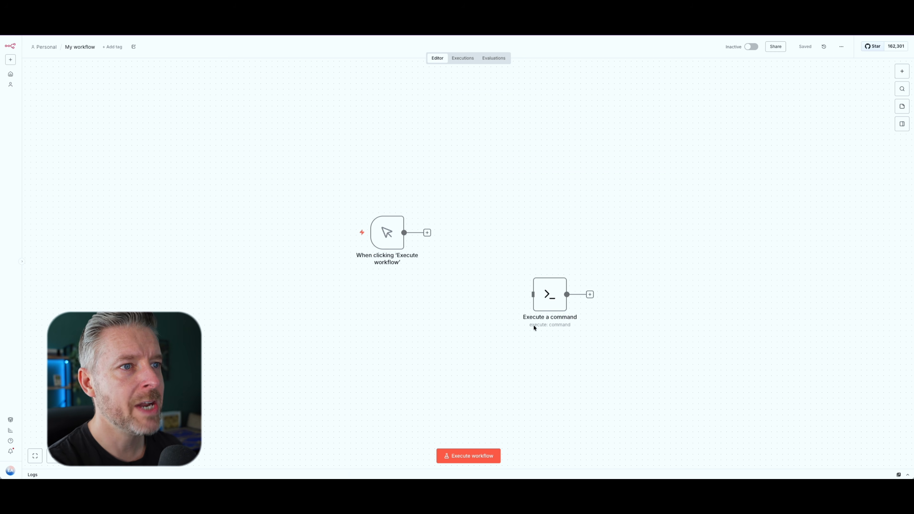
Step: Reposition the Execute a command node beside the manual trigger on the canvas
{"action": "left_click_drag", "start_coordinate": [542, 290], "coordinate": [462, 228]}
{"action": "left_click_drag", "start_coordinate": [387, 233], "coordinate": [370, 232]}
{"action": "left_click_drag", "start_coordinate": [465, 236], "coordinate": [456, 236]}
Step: Configure the Execute a command node with the SSH Password account credential and the Command resource
{"action": "double_click", "coordinate": [457, 236]}
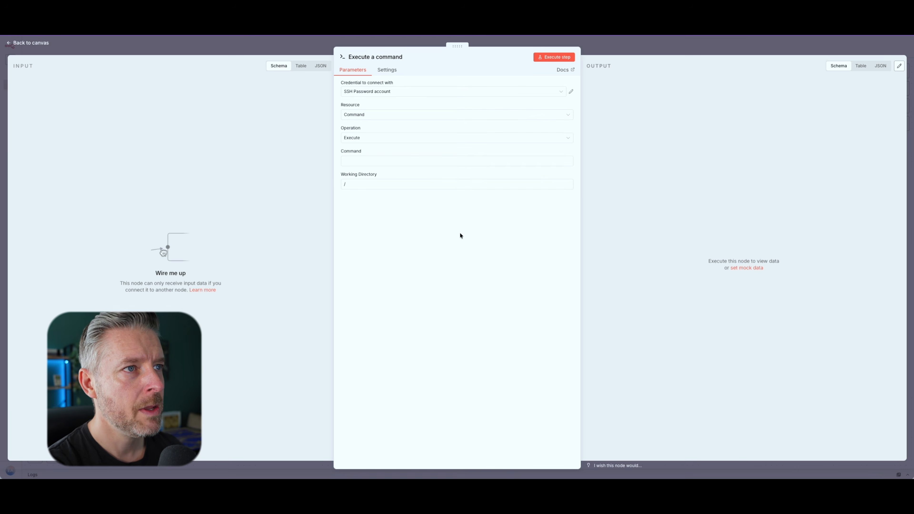
{"action": "left_click", "coordinate": [373, 93]}
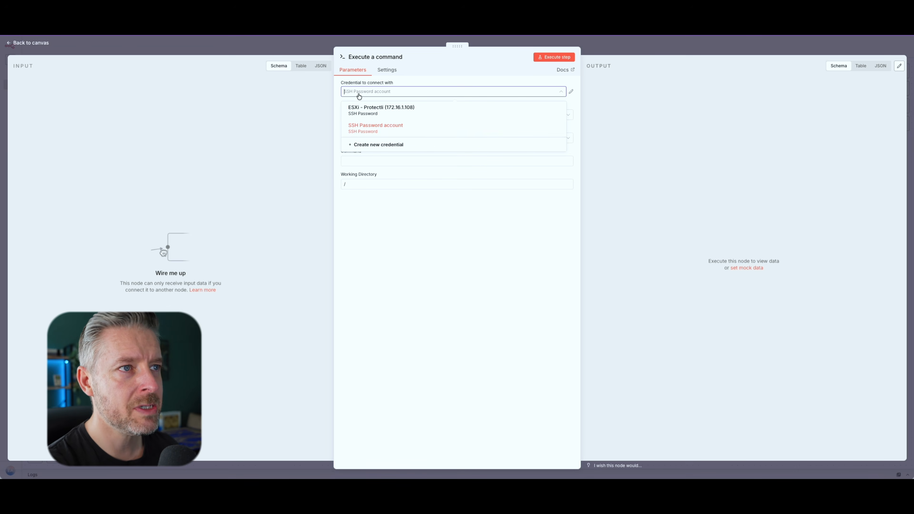
{"action": "left_click", "coordinate": [371, 131]}
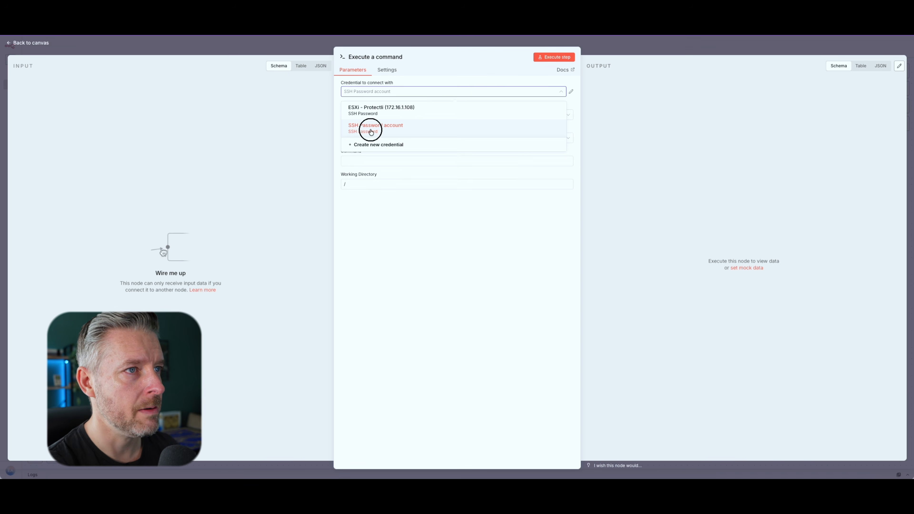
{"action": "left_click", "coordinate": [379, 116]}
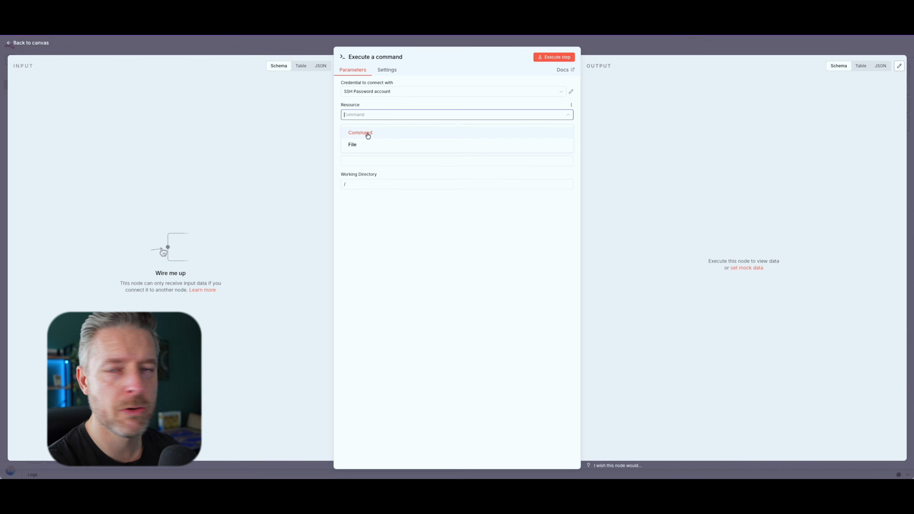
{"action": "left_click", "coordinate": [362, 132]}
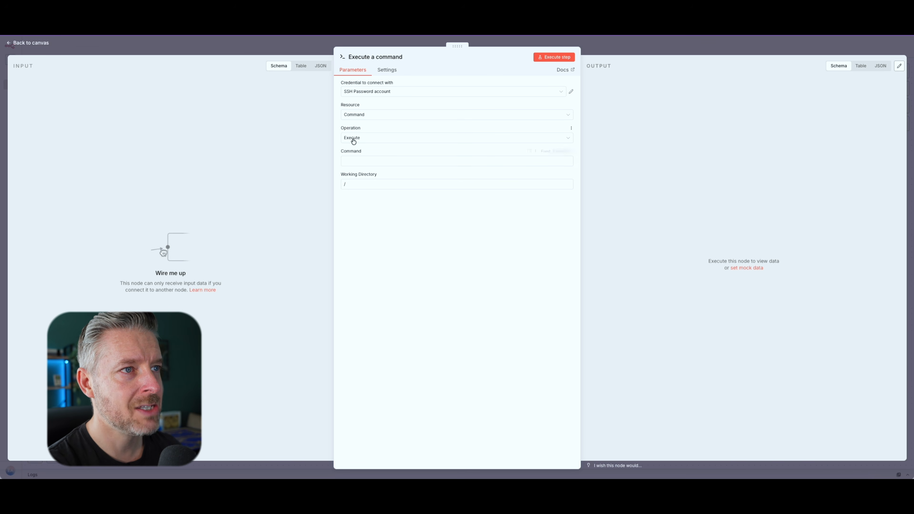
Step: Execute uptime and df -h in turn as the SSH node's command, checking the stdout output
{"action": "left_click", "coordinate": [360, 161]}
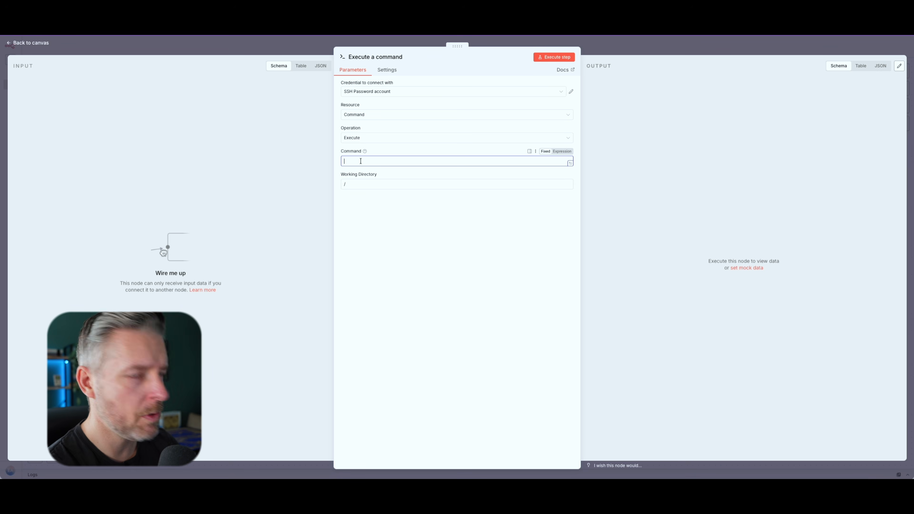
{"action": "type", "text": "up"}
{"action": "type", "text": "time"}
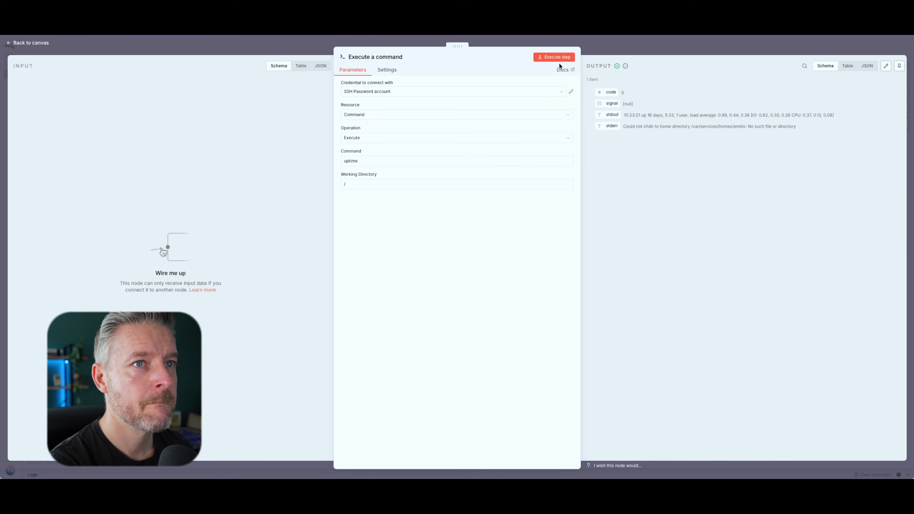
{"action": "left_click", "coordinate": [559, 59]}
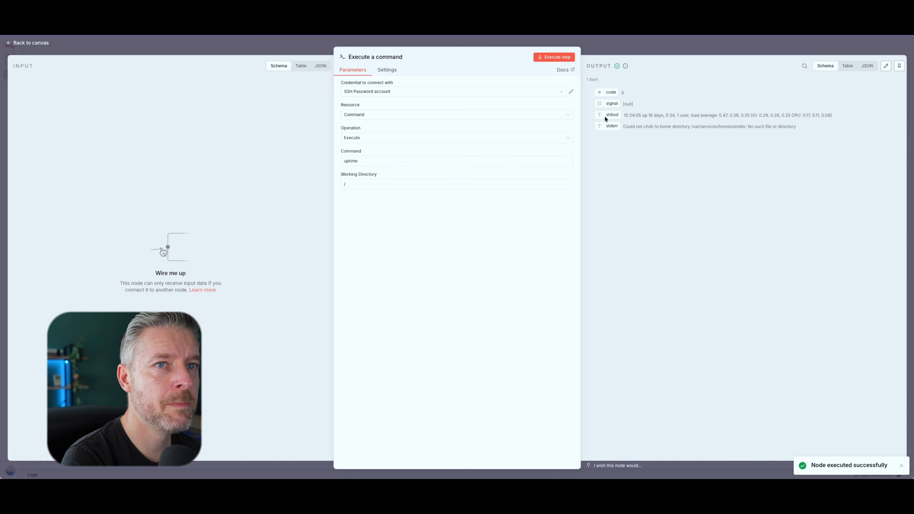
{"action": "left_click_drag", "start_coordinate": [620, 117], "coordinate": [819, 125]}
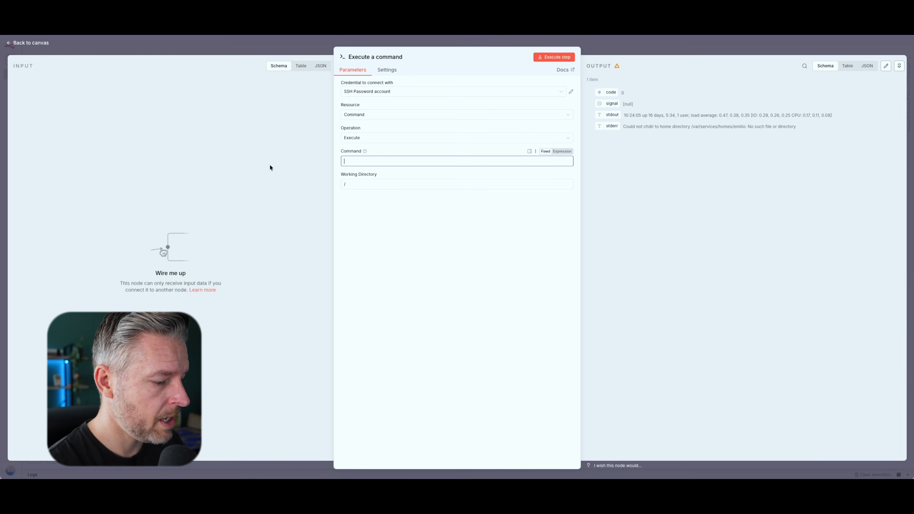
{"action": "type", "text": "df -h"}
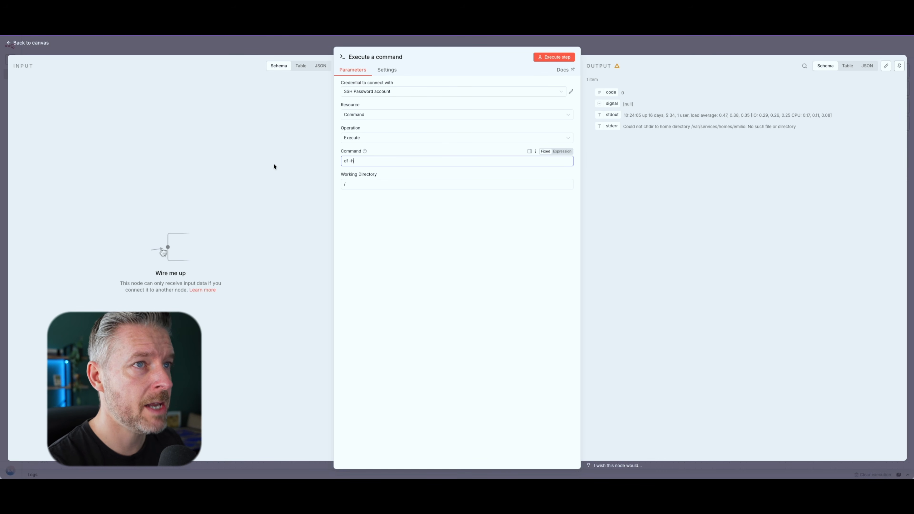
{"action": "left_click", "coordinate": [560, 58]}
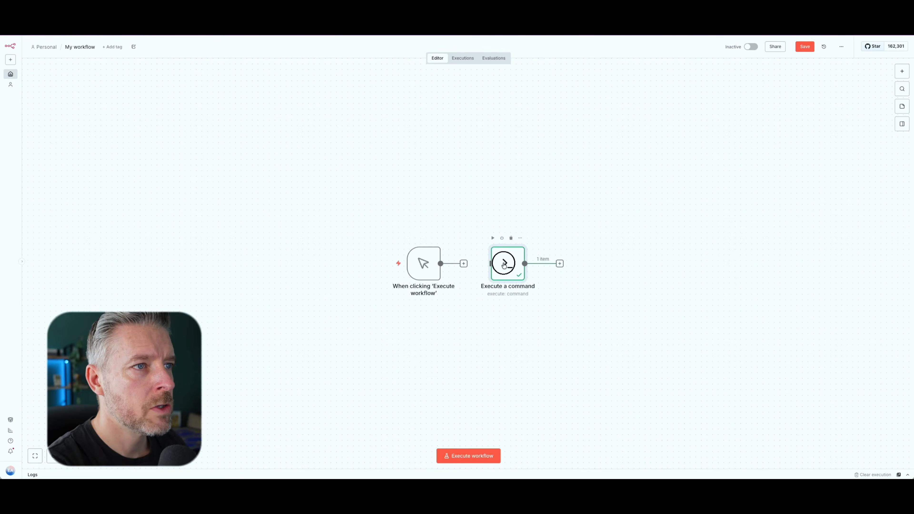
Step: Set the command to uptime; uptime -s; df -h; free -h; uname -a; cat /proc/mdstat; ip addr show; ethtool eth0 through eth5 and execute the step
{"action": "double_click", "coordinate": [503, 265]}
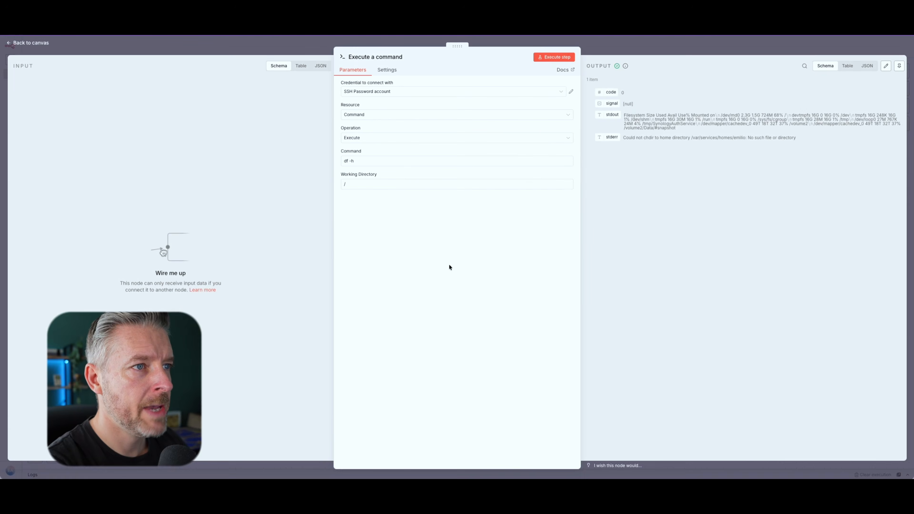
{"action": "left_click_drag", "start_coordinate": [360, 160], "coordinate": [306, 159]}
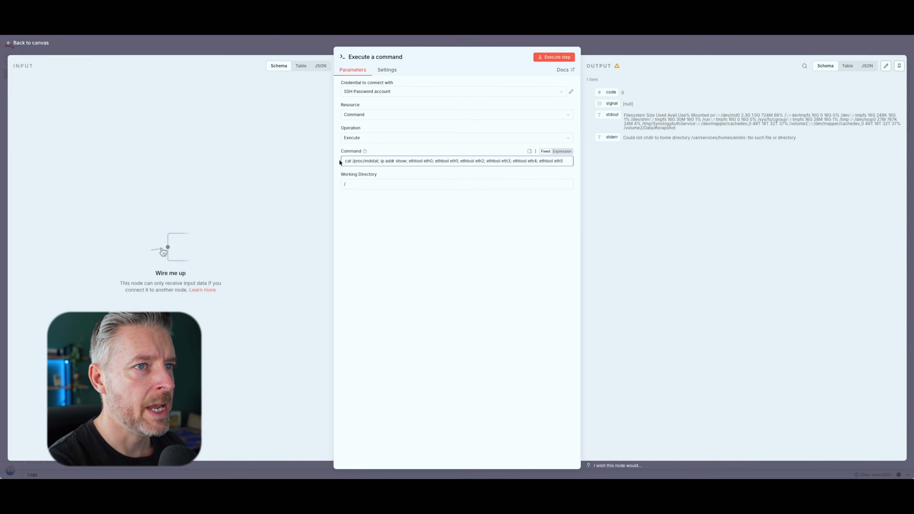
{"action": "left_click_drag", "start_coordinate": [431, 162], "coordinate": [278, 157]}
{"action": "left_click", "coordinate": [380, 161]}
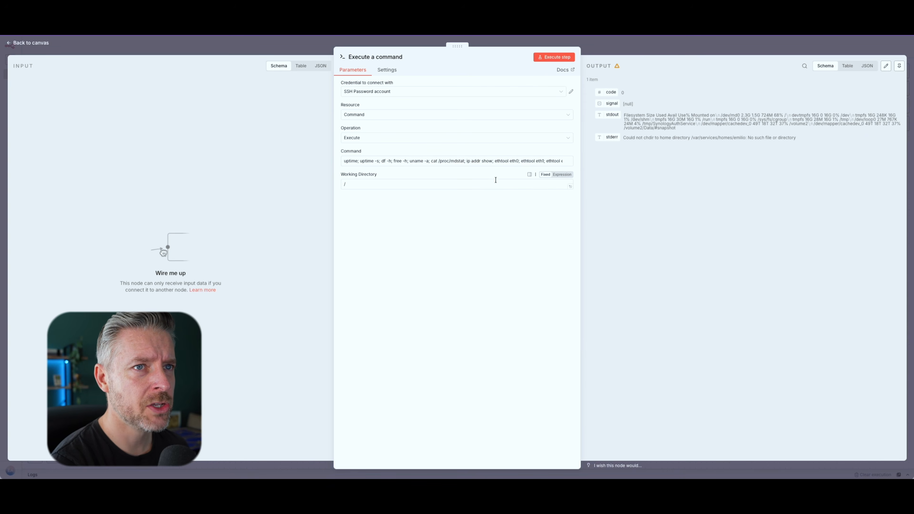
{"action": "left_click", "coordinate": [556, 57]}
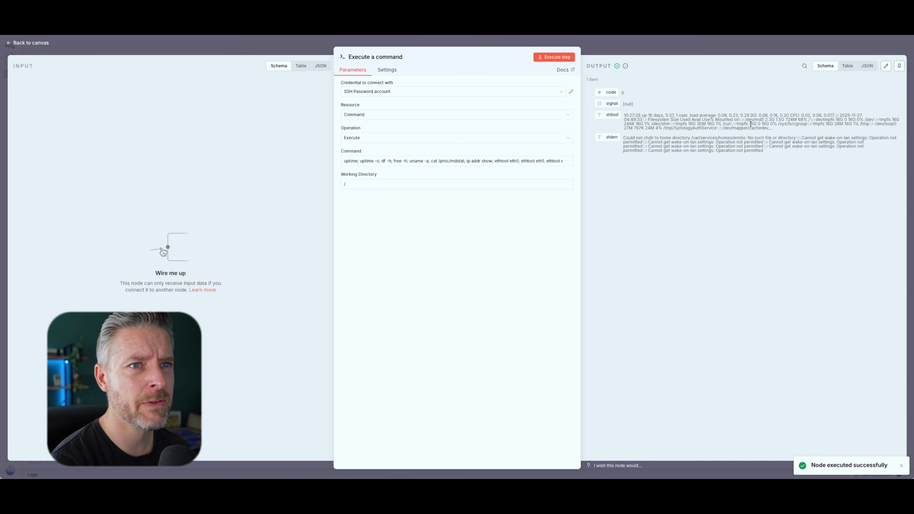
{"action": "left_click_drag", "start_coordinate": [743, 124], "coordinate": [765, 143]}
{"action": "left_click", "coordinate": [741, 155]}
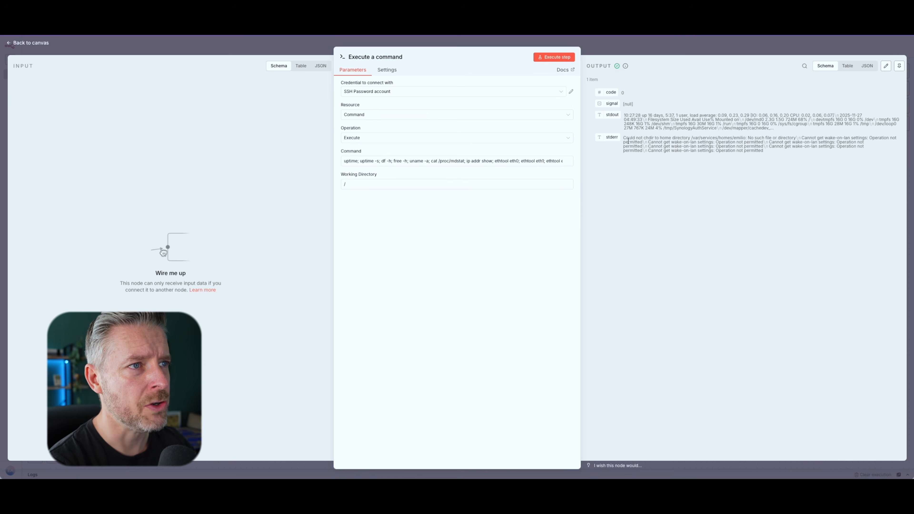
{"action": "key", "text": "Escape"}
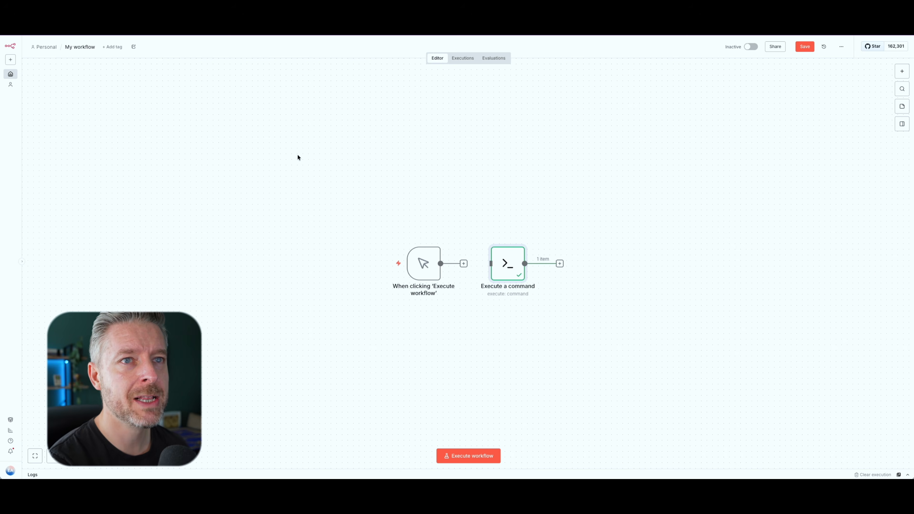
Step: Add an OpenAI node with the Message a model action after the Execute a command node
{"action": "left_click", "coordinate": [902, 71]}
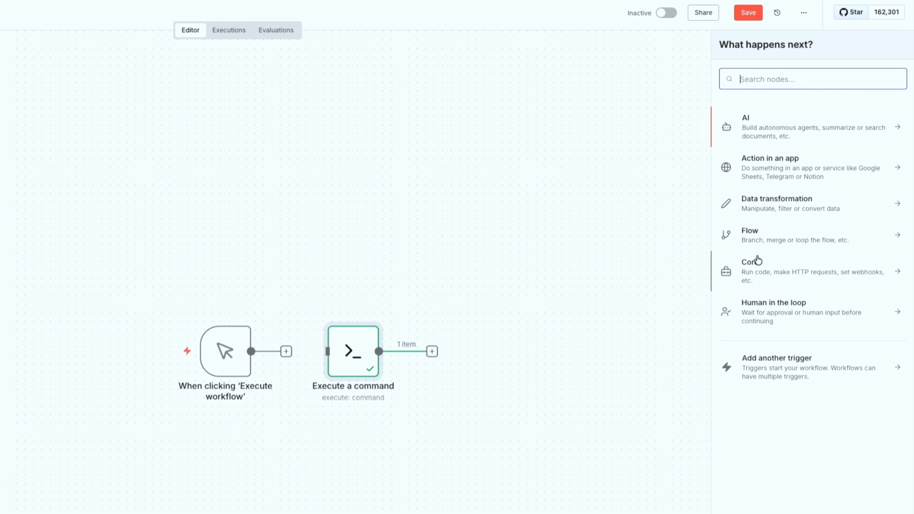
{"action": "left_click", "coordinate": [759, 128]}
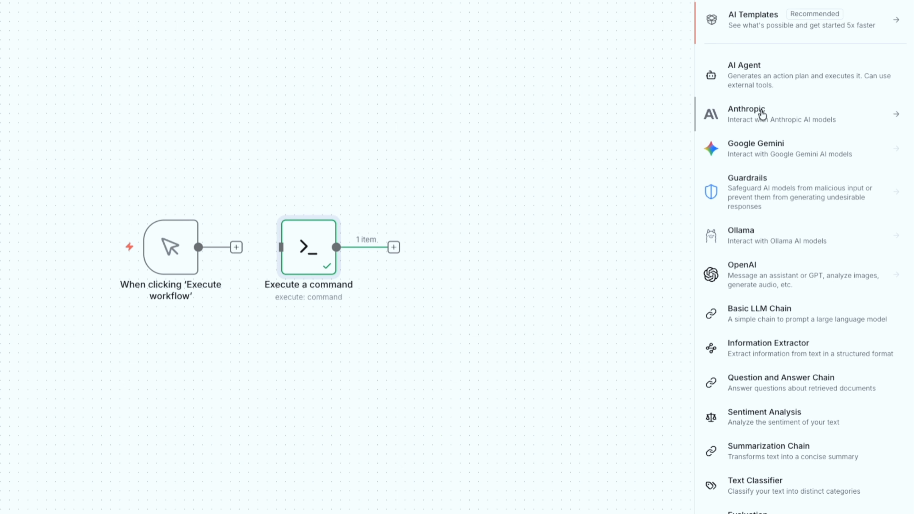
{"action": "left_click", "coordinate": [758, 277]}
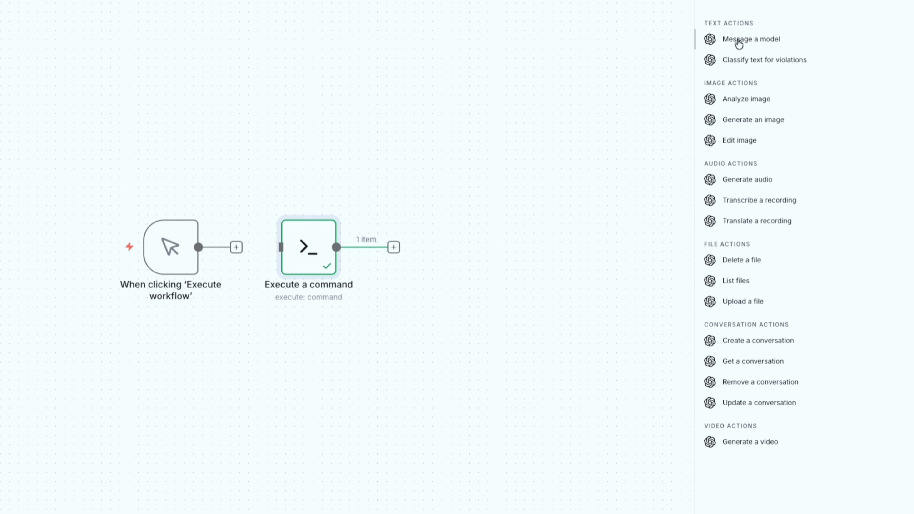
{"action": "left_click", "coordinate": [737, 40]}
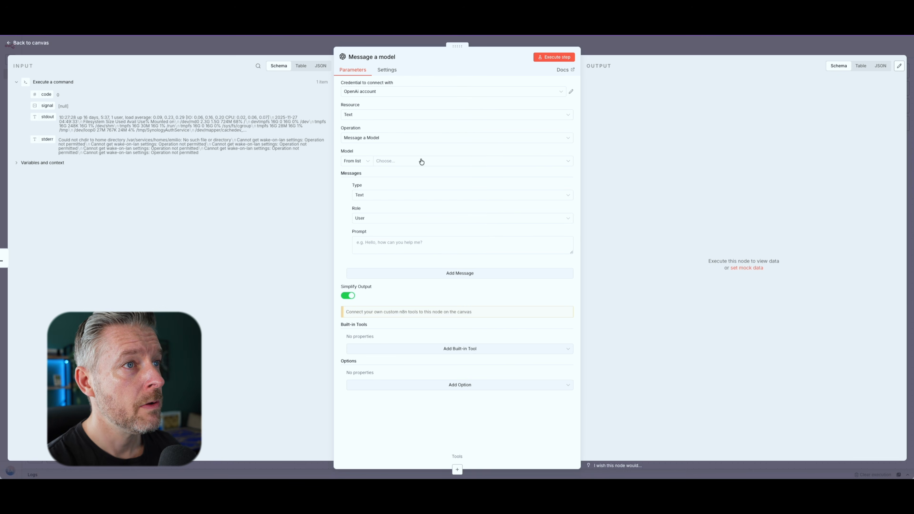
Step: Check the OpenAI node's credential, save the workflow and review the credentials stored in the Personal project
{"action": "left_click", "coordinate": [357, 92]}
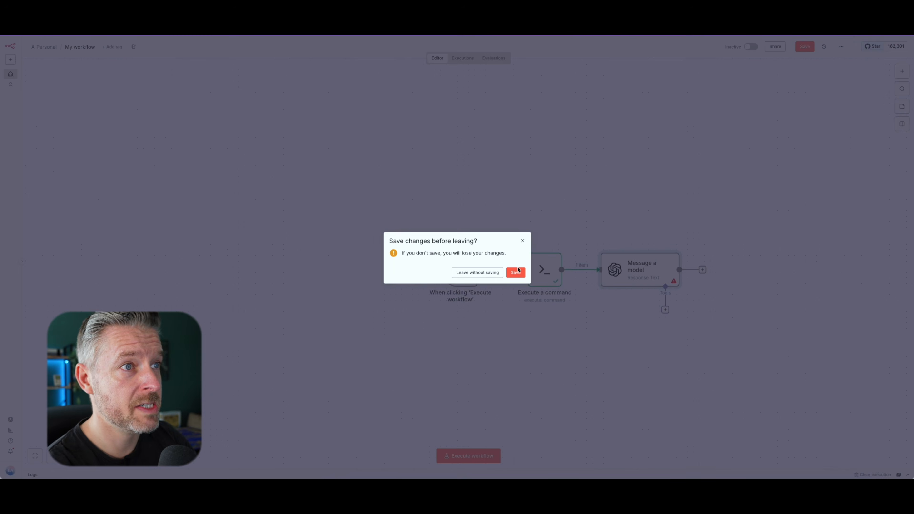
{"action": "left_click", "coordinate": [514, 272]}
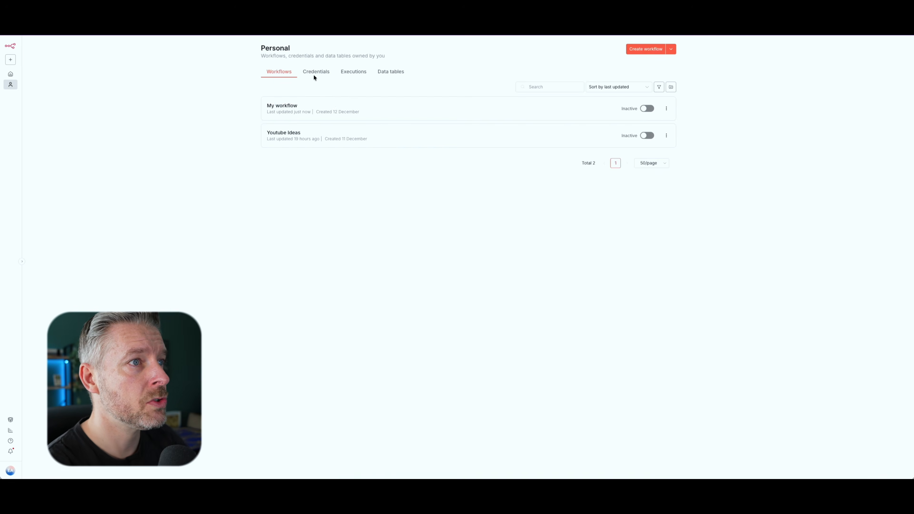
{"action": "left_click", "coordinate": [315, 73]}
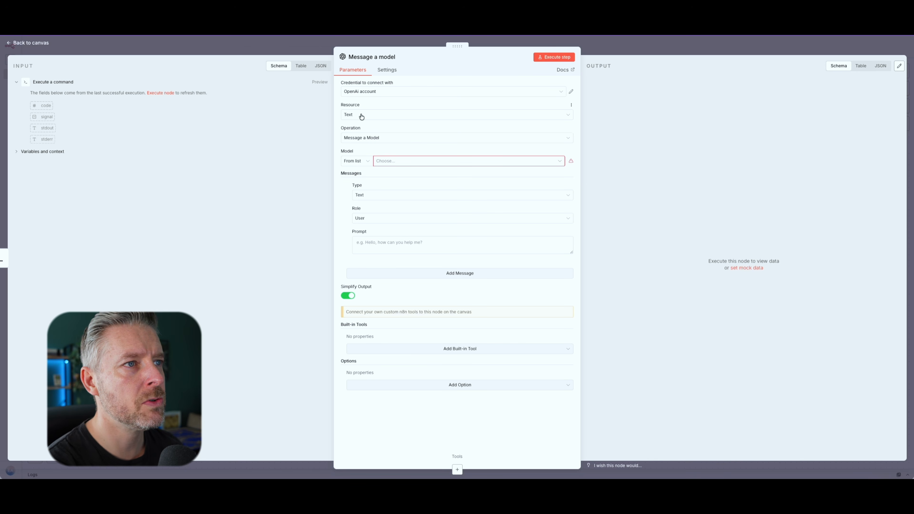
Step: Set the Message a model node's resource to Text
{"action": "left_click", "coordinate": [350, 114]}
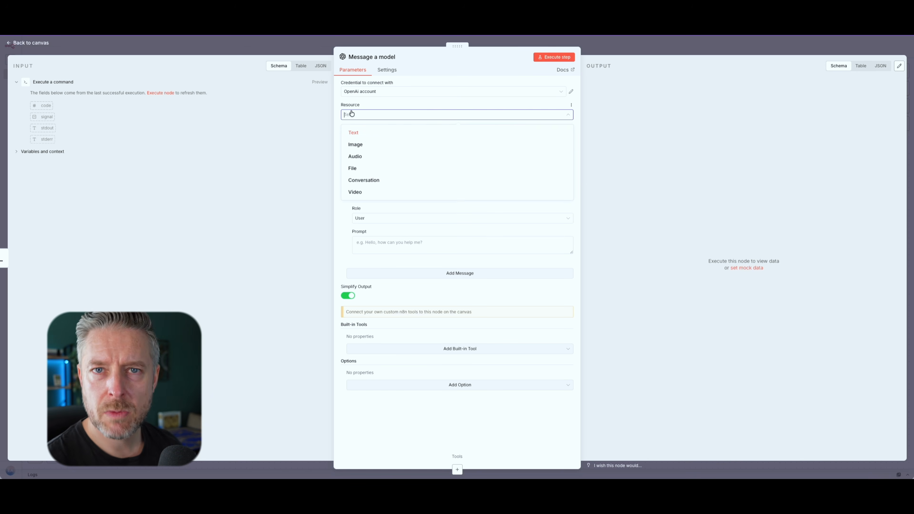
{"action": "left_click", "coordinate": [359, 136]}
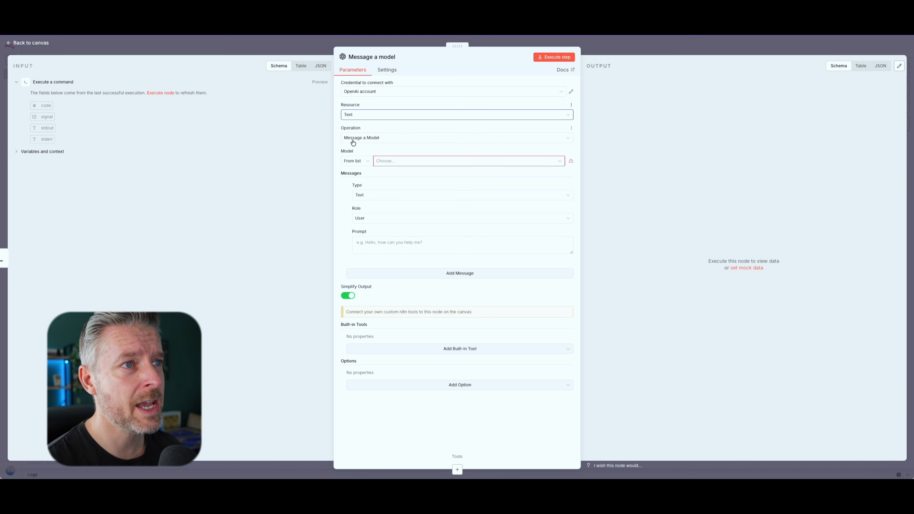
Step: Choose GPT-4.1-MINI from the model list for the Message a model node
{"action": "left_click", "coordinate": [368, 161]}
{"action": "left_click", "coordinate": [358, 180]}
{"action": "left_click", "coordinate": [556, 160]}
{"action": "scroll", "coordinate": [381, 198], "scroll_direction": "down", "scroll_amount": 4}
{"action": "scroll", "coordinate": [377, 200], "scroll_direction": "down", "scroll_amount": 10}
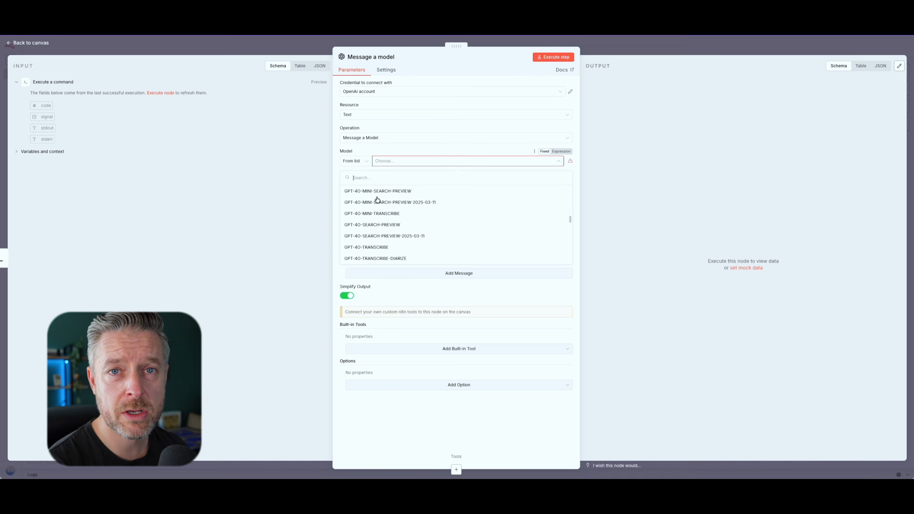
{"action": "scroll", "coordinate": [377, 200], "scroll_direction": "up", "scroll_amount": 10}
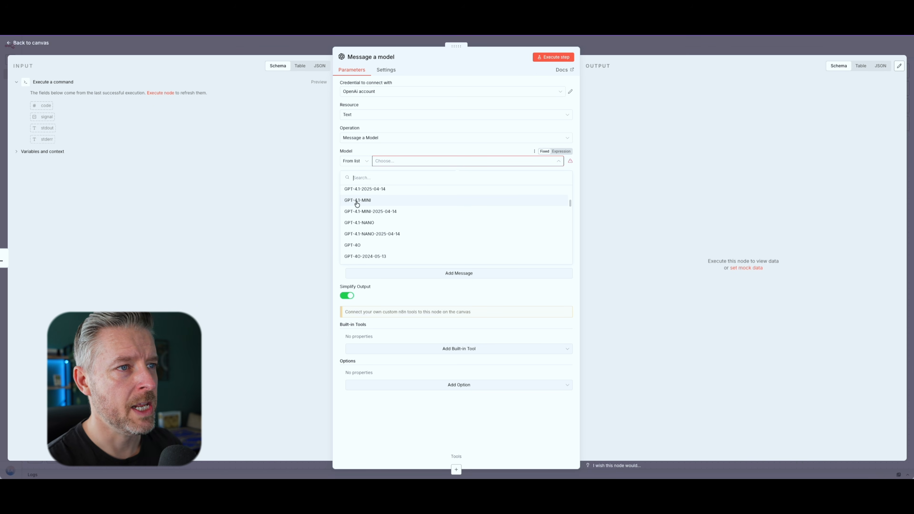
{"action": "left_click", "coordinate": [361, 201]}
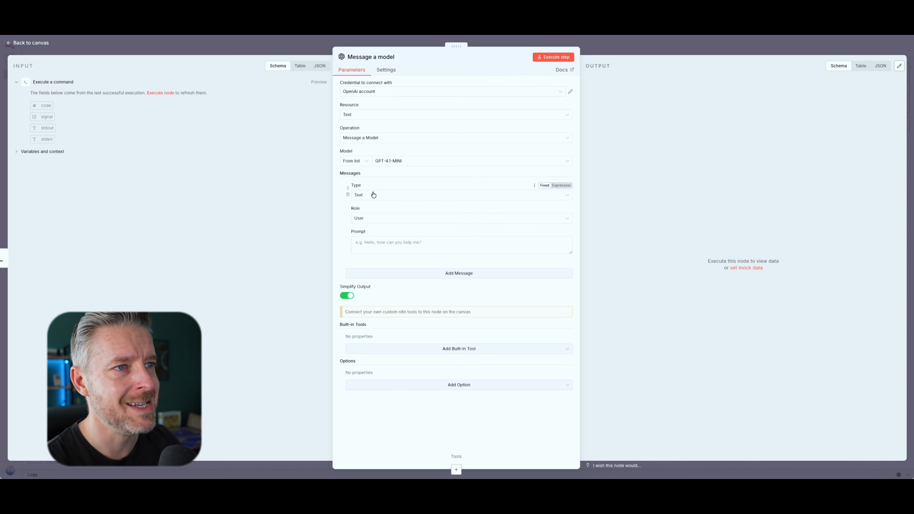
Step: Keep the message type as Text, paste the Linux/NAS system analyst prompt and enlarge the prompt field to show it
{"action": "left_click", "coordinate": [414, 196]}
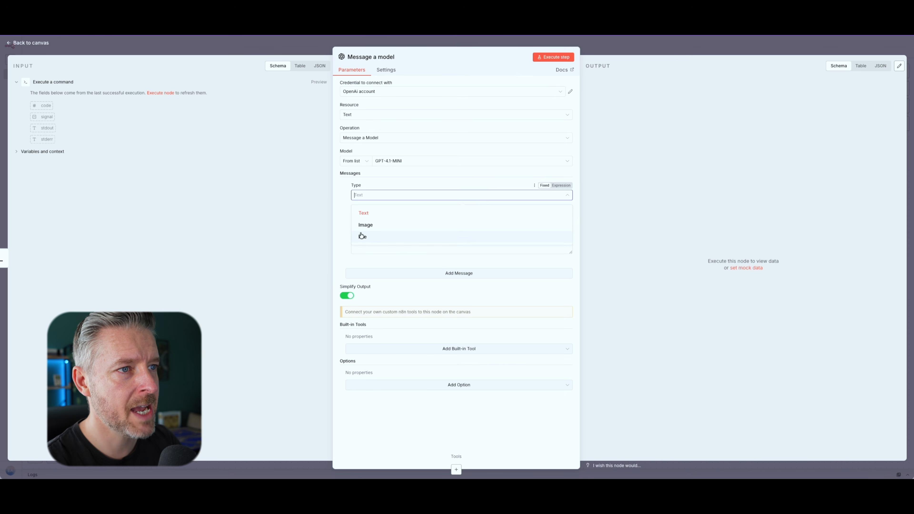
{"action": "left_click", "coordinate": [371, 241]}
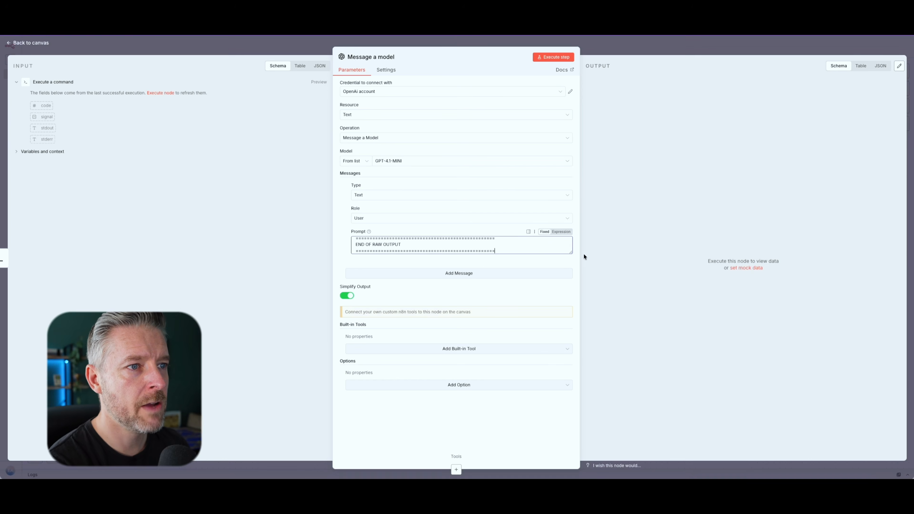
{"action": "left_click_drag", "start_coordinate": [571, 252], "coordinate": [525, 411]}
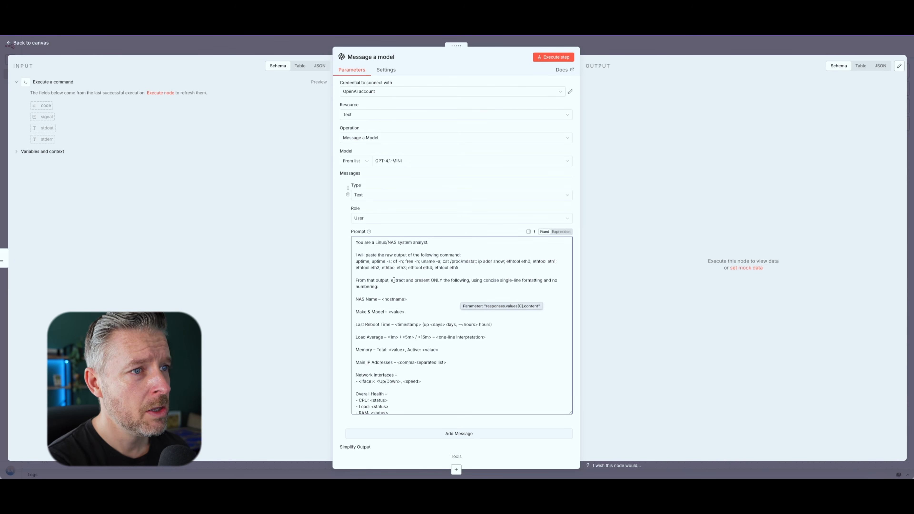
Step: Review the prompt's command list, requested output fields, rules and the section reserved for the raw SSH output
{"action": "left_click_drag", "start_coordinate": [360, 242], "coordinate": [429, 242]}
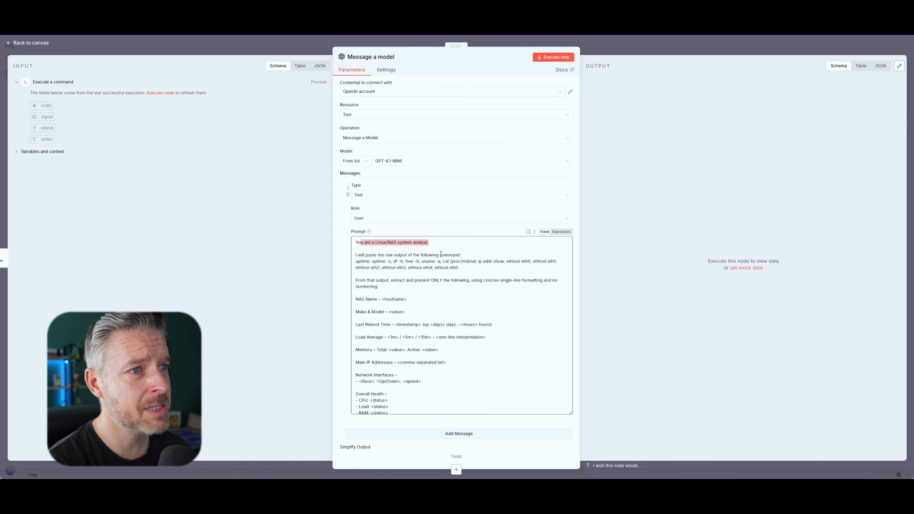
{"action": "left_click", "coordinate": [429, 248]}
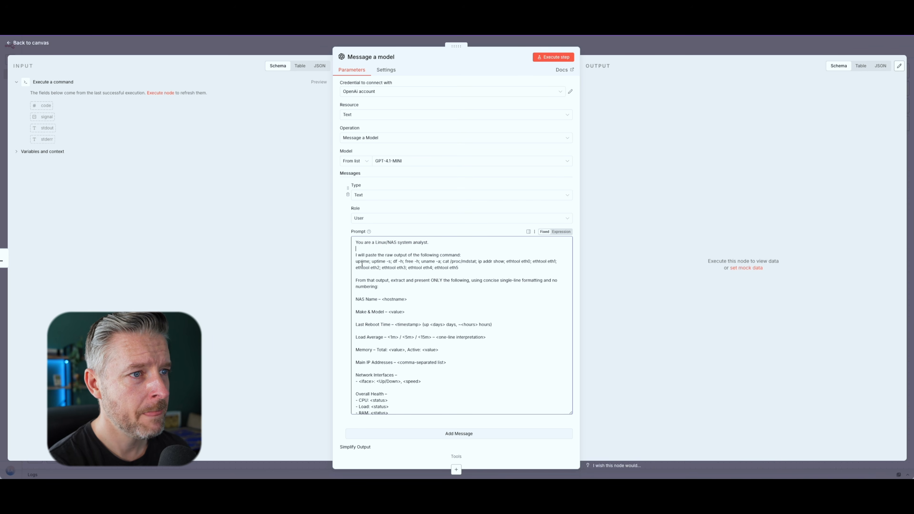
{"action": "left_click_drag", "start_coordinate": [356, 253], "coordinate": [471, 302]}
{"action": "left_click", "coordinate": [470, 301]}
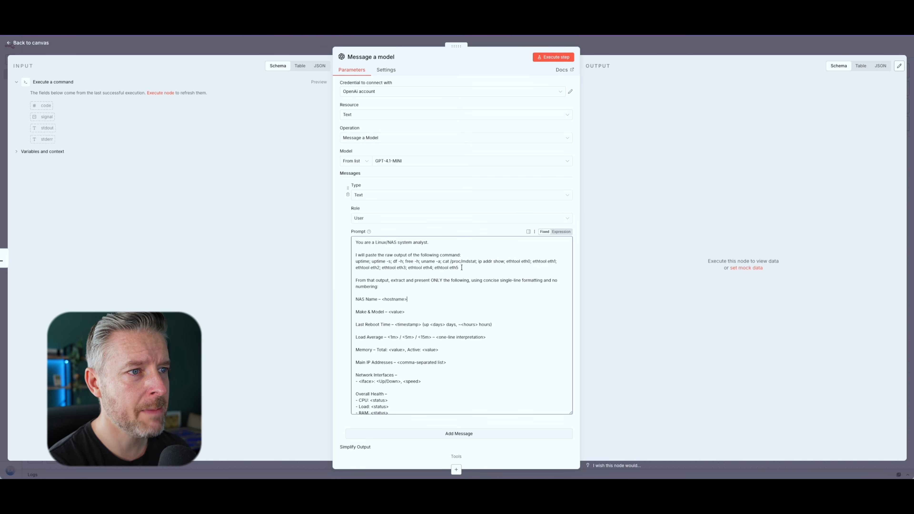
{"action": "left_click_drag", "start_coordinate": [460, 267], "coordinate": [356, 261]}
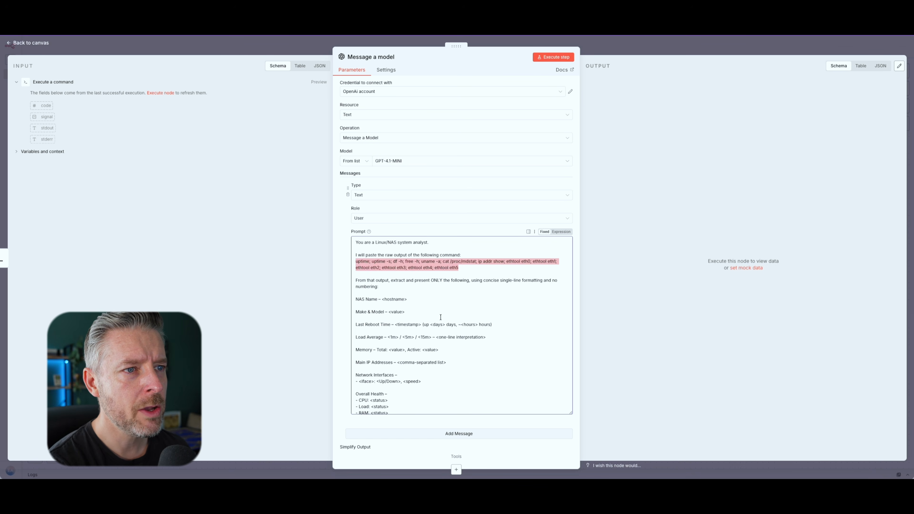
{"action": "left_click_drag", "start_coordinate": [481, 280], "coordinate": [491, 297]}
{"action": "scroll", "coordinate": [358, 274], "scroll_direction": "down", "scroll_amount": 1}
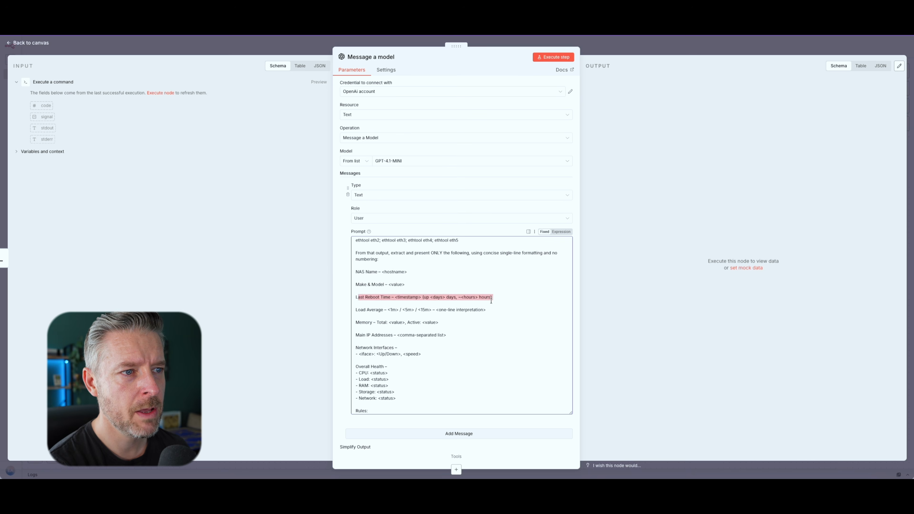
{"action": "left_click", "coordinate": [402, 307]}
{"action": "left_click_drag", "start_coordinate": [356, 310], "coordinate": [484, 310]}
{"action": "left_click", "coordinate": [402, 321]}
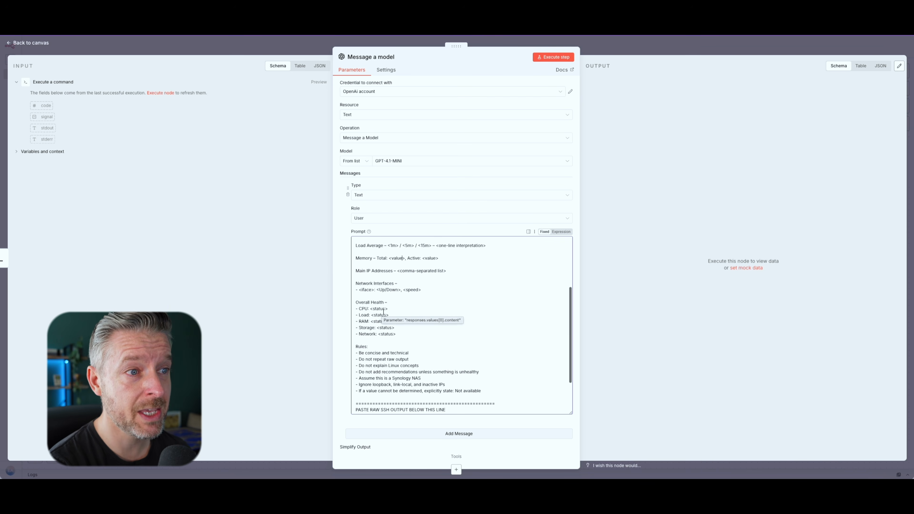
{"action": "scroll", "coordinate": [360, 266], "scroll_direction": "down", "scroll_amount": 3}
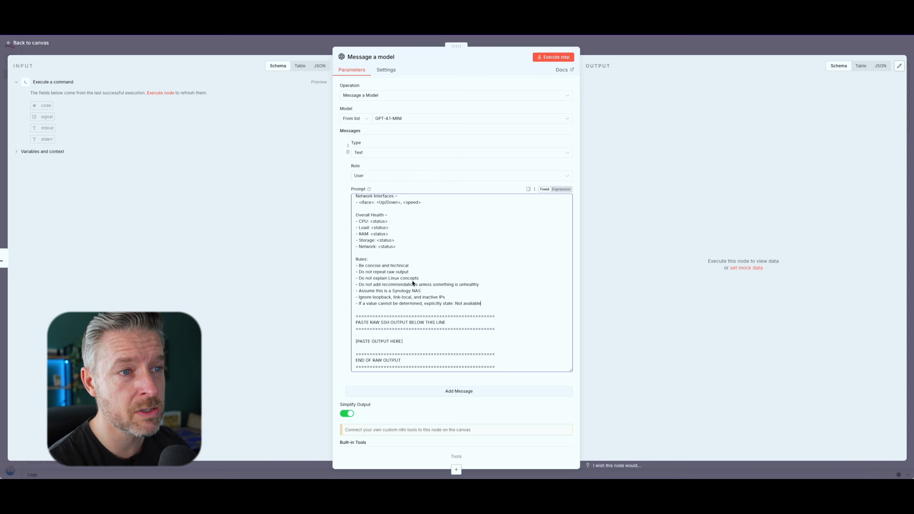
{"action": "scroll", "coordinate": [425, 281], "scroll_direction": "up", "scroll_amount": 5}
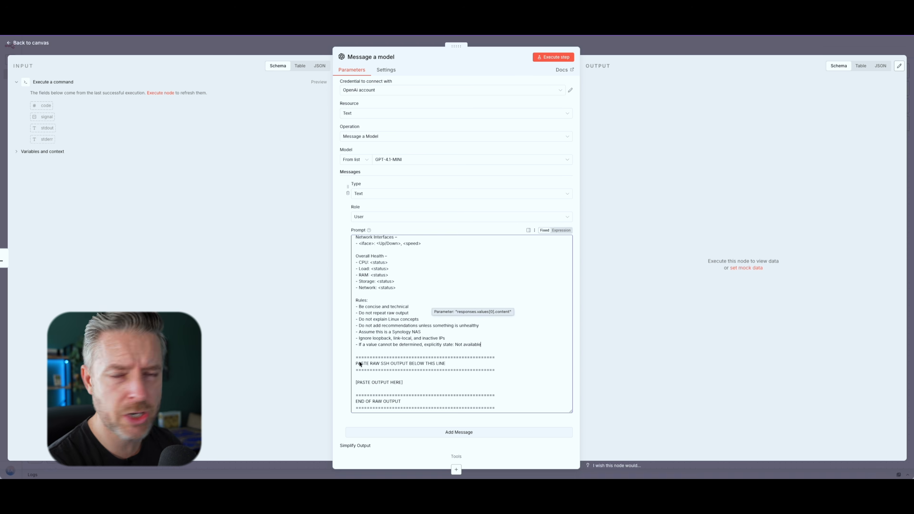
{"action": "left_click", "coordinate": [365, 364]}
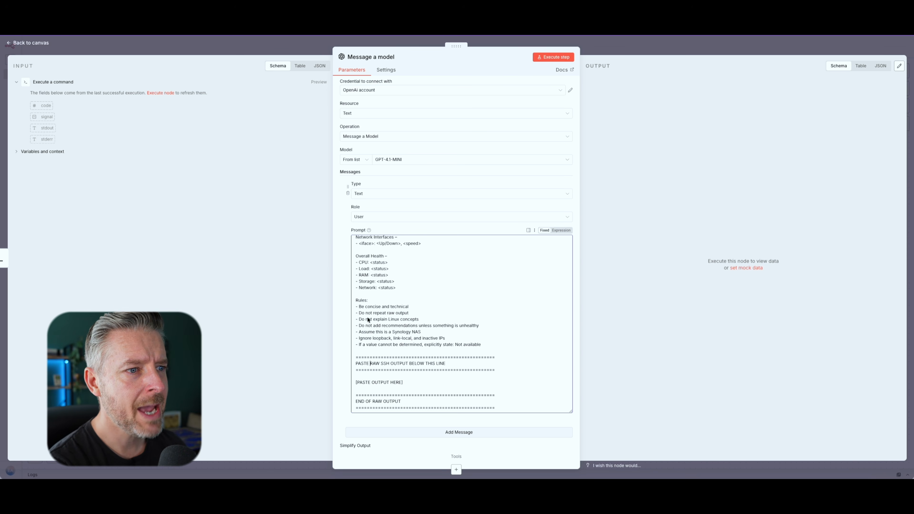
{"action": "left_click_drag", "start_coordinate": [367, 365], "coordinate": [440, 369]}
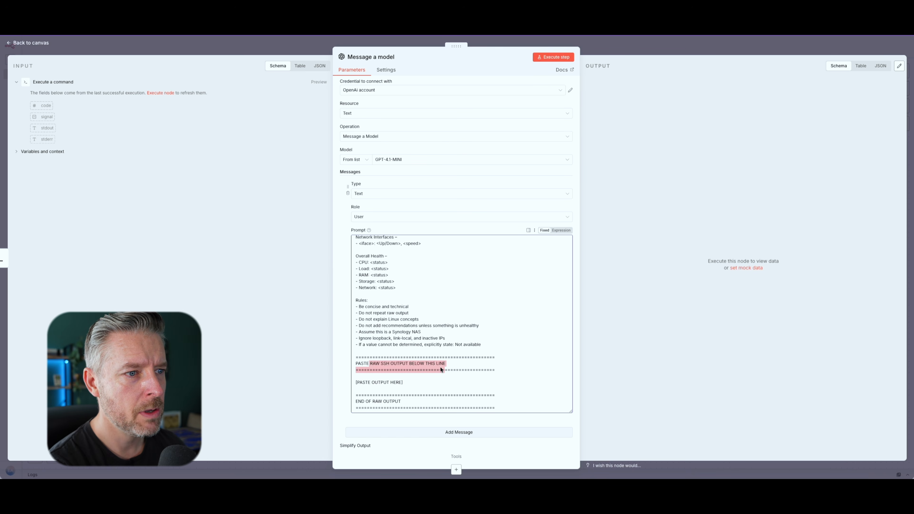
Step: Remove the [PASTE OUTPUT HERE] placeholder from the prompt's raw SSH output section
{"action": "left_click", "coordinate": [377, 385]}
{"action": "left_click_drag", "start_coordinate": [355, 381], "coordinate": [421, 383]}
{"action": "left_click", "coordinate": [418, 386]}
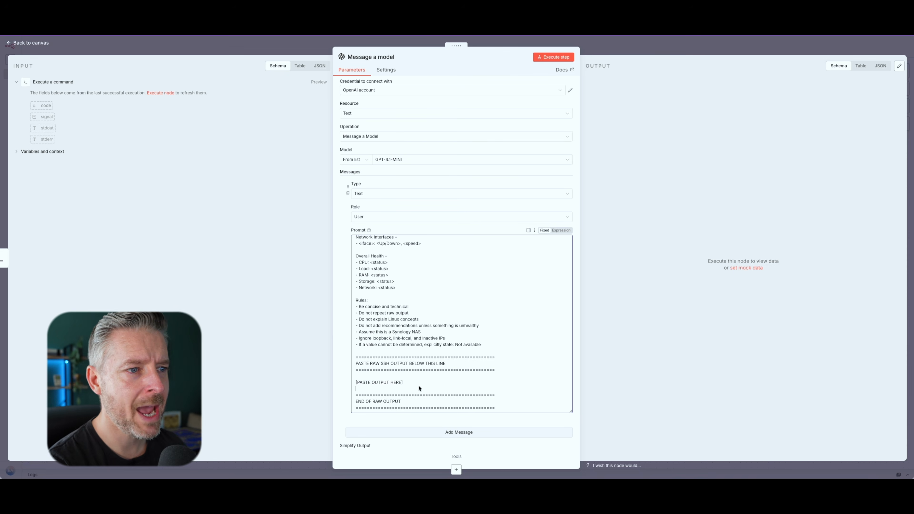
{"action": "left_click_drag", "start_coordinate": [408, 381], "coordinate": [352, 382]}
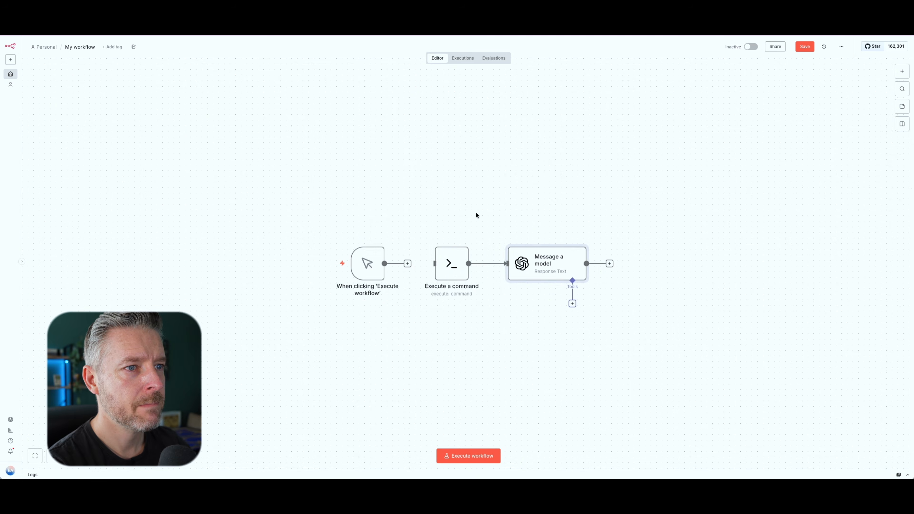
Step: Execute the Execute a command node and connect its output to the Message a model node
{"action": "double_click", "coordinate": [458, 265]}
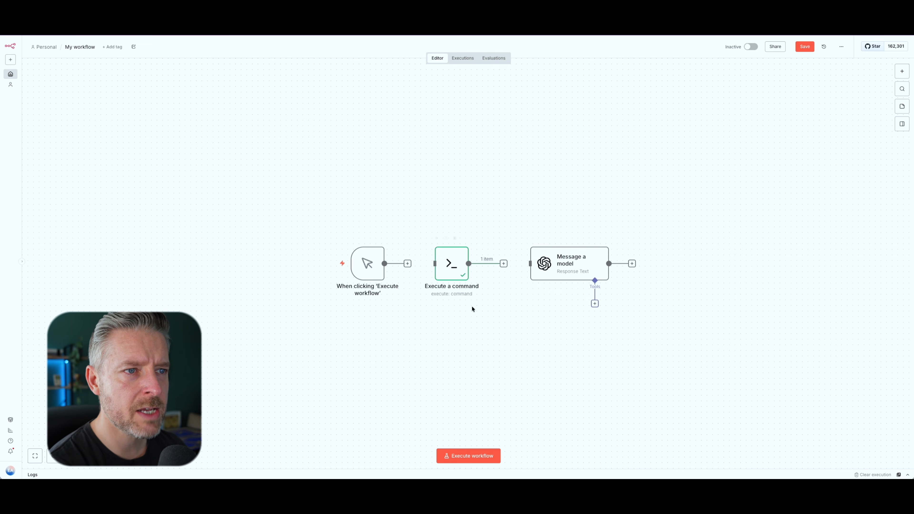
{"action": "left_click_drag", "start_coordinate": [468, 263], "coordinate": [530, 263]}
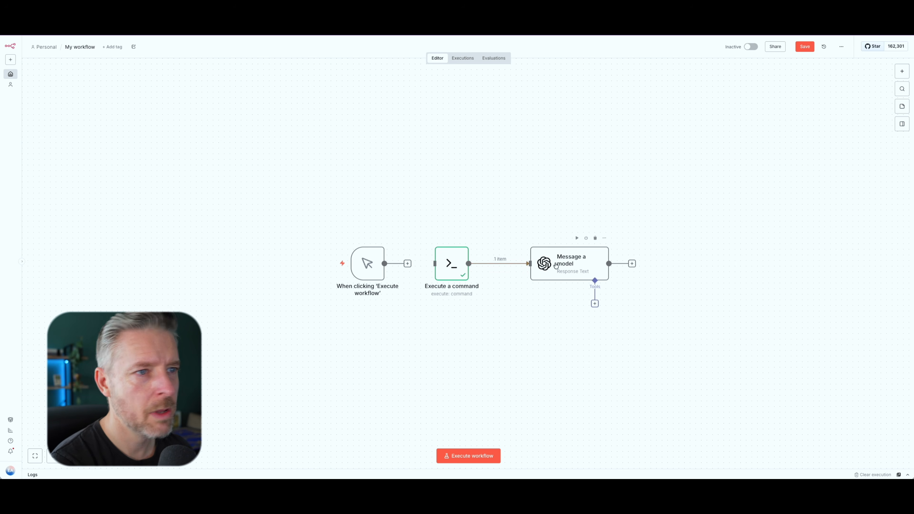
Step: Insert the command's stdout field into the Message a model prompt's raw SSH output section and execute the step
{"action": "left_click", "coordinate": [571, 265]}
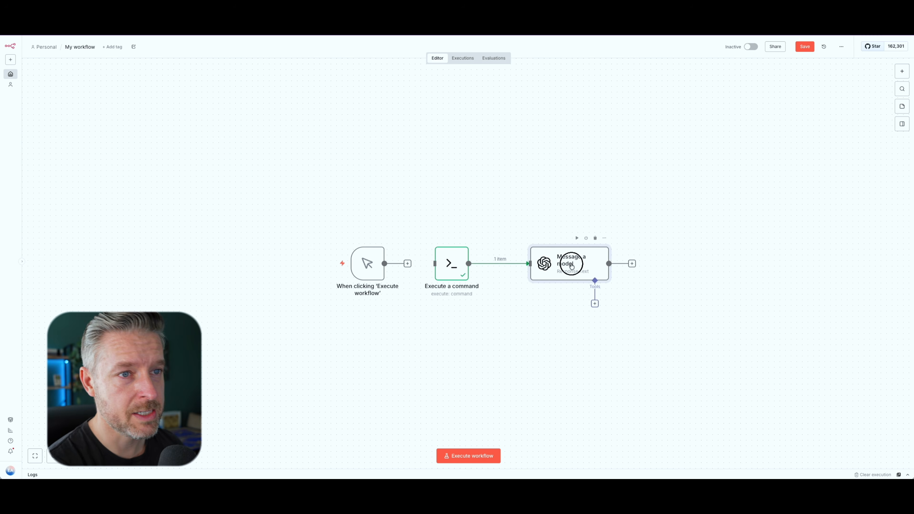
{"action": "double_click", "coordinate": [572, 265]}
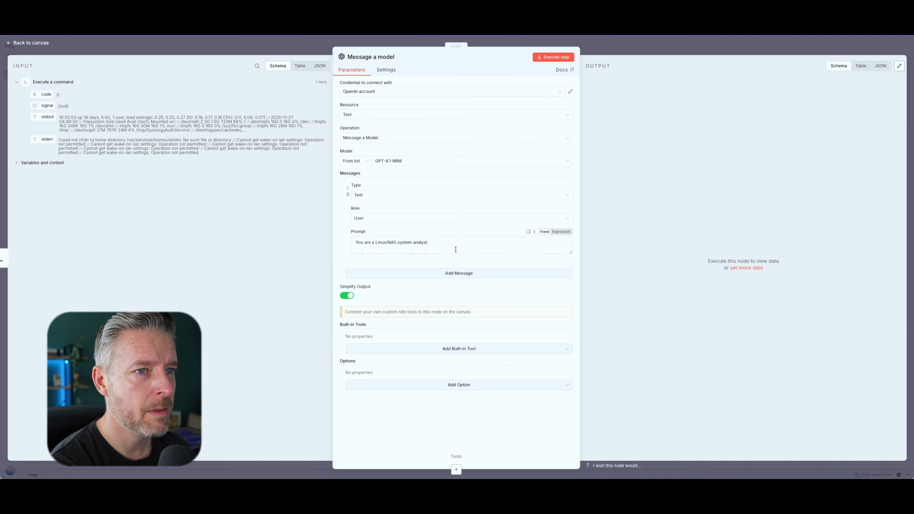
{"action": "left_click_drag", "start_coordinate": [570, 253], "coordinate": [569, 385]}
{"action": "scroll", "coordinate": [469, 309], "scroll_direction": "down", "scroll_amount": 5}
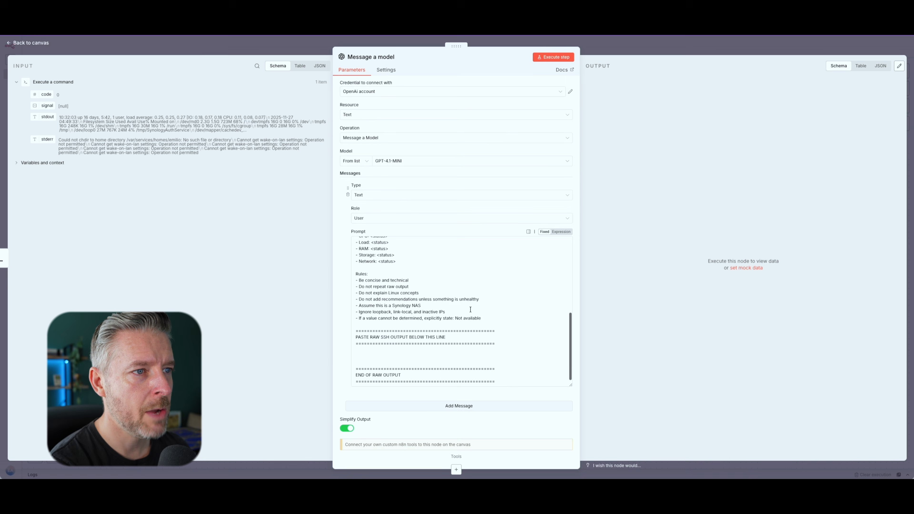
{"action": "scroll", "coordinate": [431, 339], "scroll_direction": "down", "scroll_amount": 2}
{"action": "left_click", "coordinate": [363, 271]}
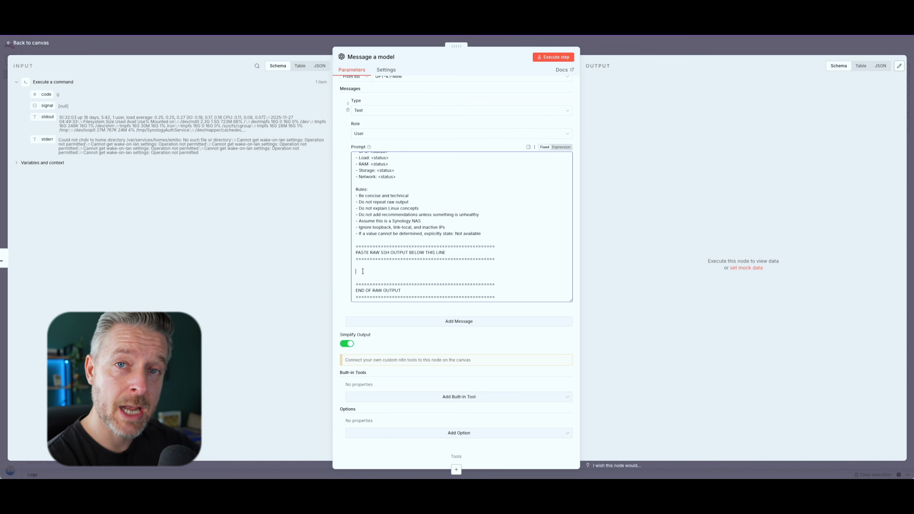
{"action": "left_click", "coordinate": [57, 139]}
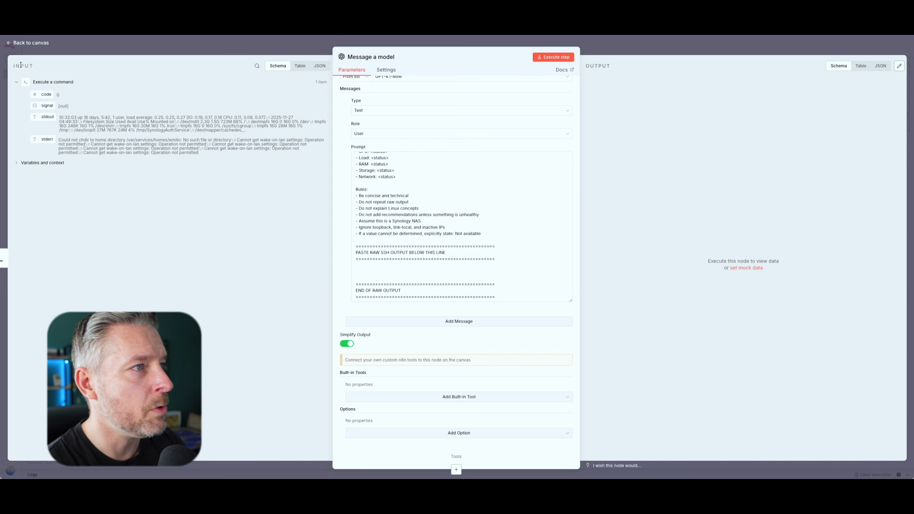
{"action": "left_click_drag", "start_coordinate": [48, 118], "coordinate": [360, 272]}
{"action": "left_click_drag", "start_coordinate": [480, 281], "coordinate": [557, 282]}
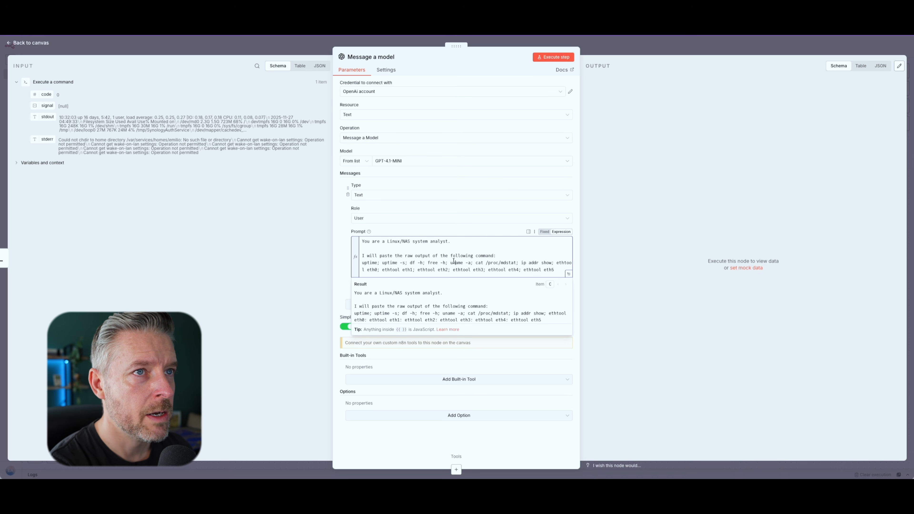
{"action": "left_click", "coordinate": [553, 57]}
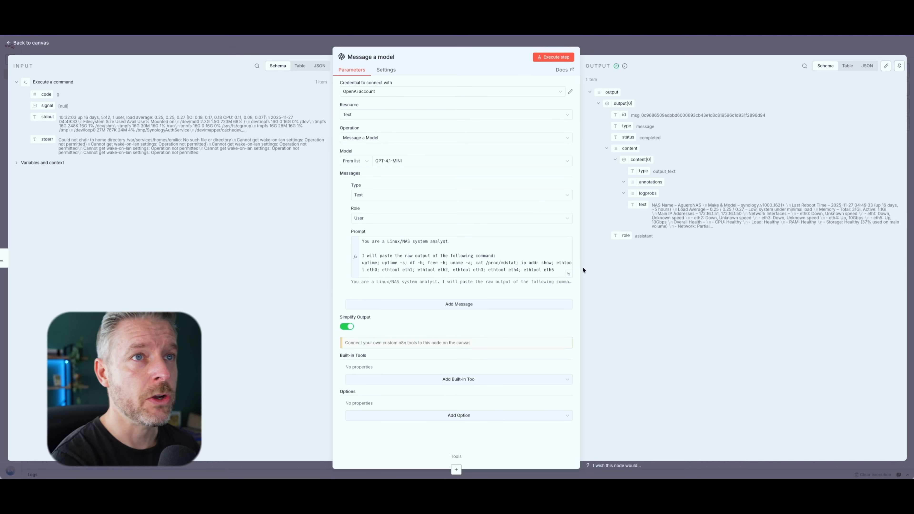
{"action": "key", "text": "Escape"}
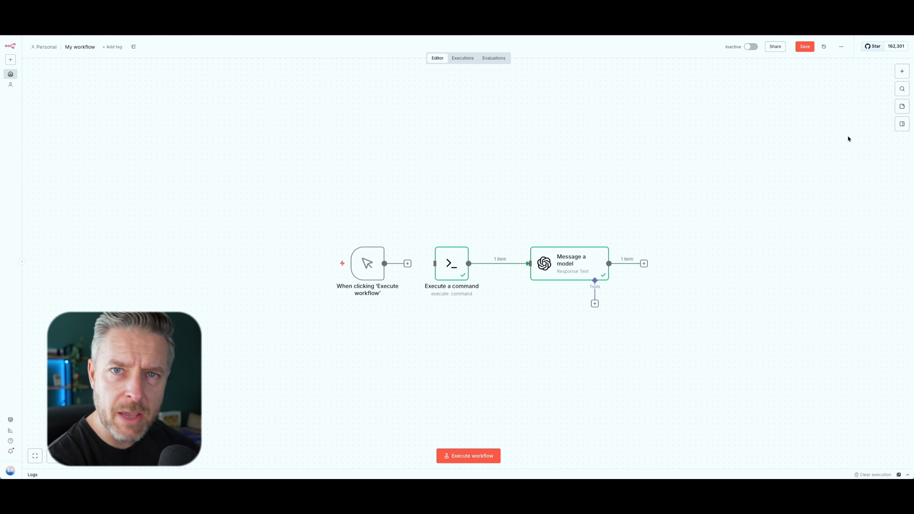
Step: Add a Gmail node with the Send a message action to the workflow
{"action": "left_click", "coordinate": [902, 72]}
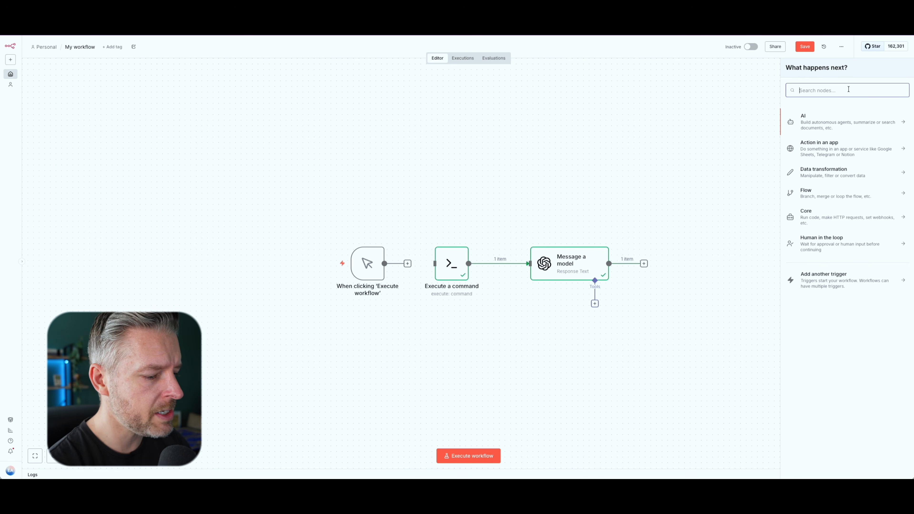
{"action": "type", "text": "gmail"}
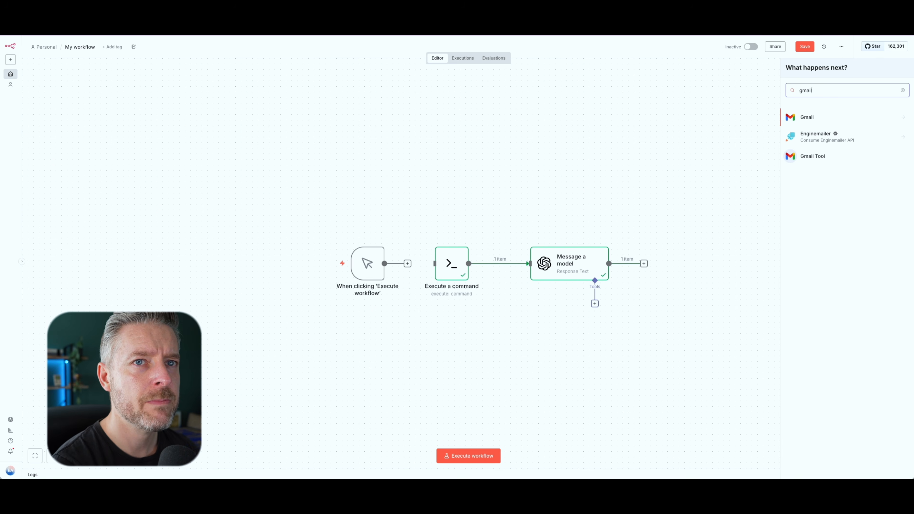
{"action": "left_click", "coordinate": [812, 117]}
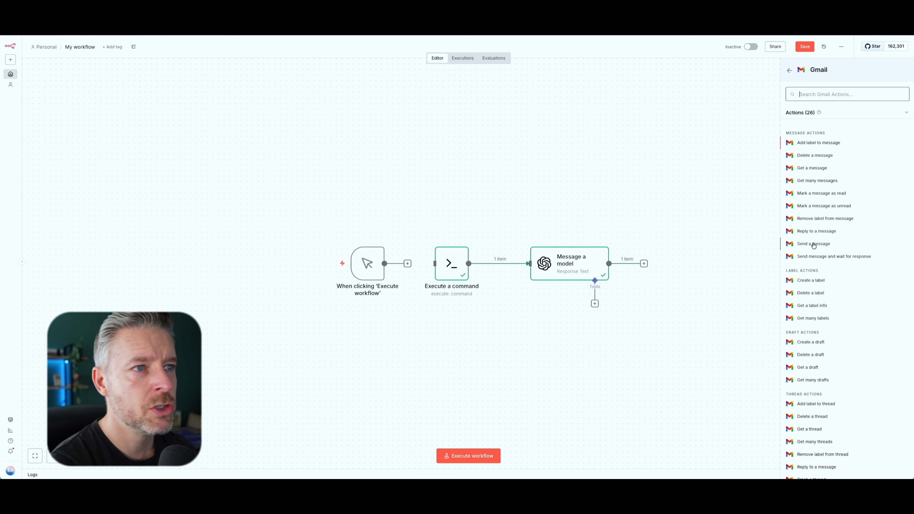
{"action": "left_click", "coordinate": [813, 244]}
Step: Examine the connection fields of a new Gmail OAuth2 credential, and return to the canvas without saving it
{"action": "left_click", "coordinate": [364, 92]}
{"action": "left_click", "coordinate": [365, 107]}
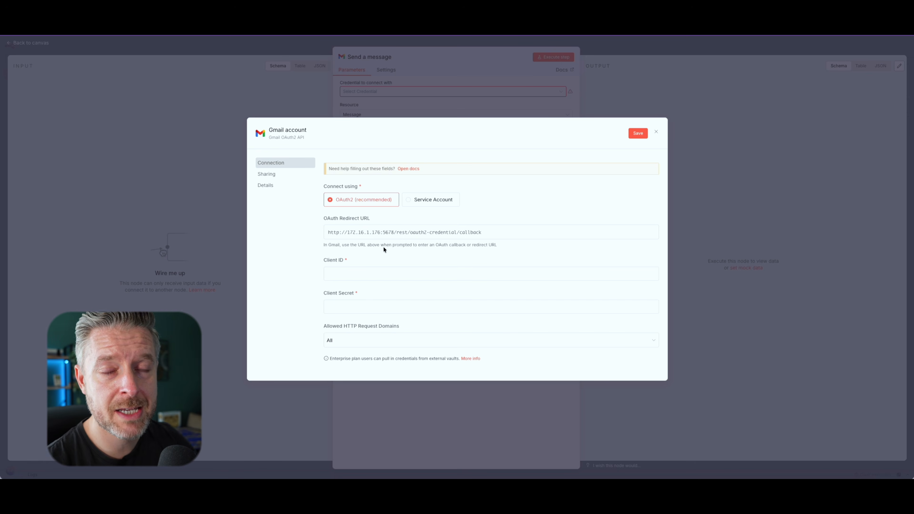
{"action": "left_click", "coordinate": [656, 133]}
{"action": "key", "text": "Escape"}
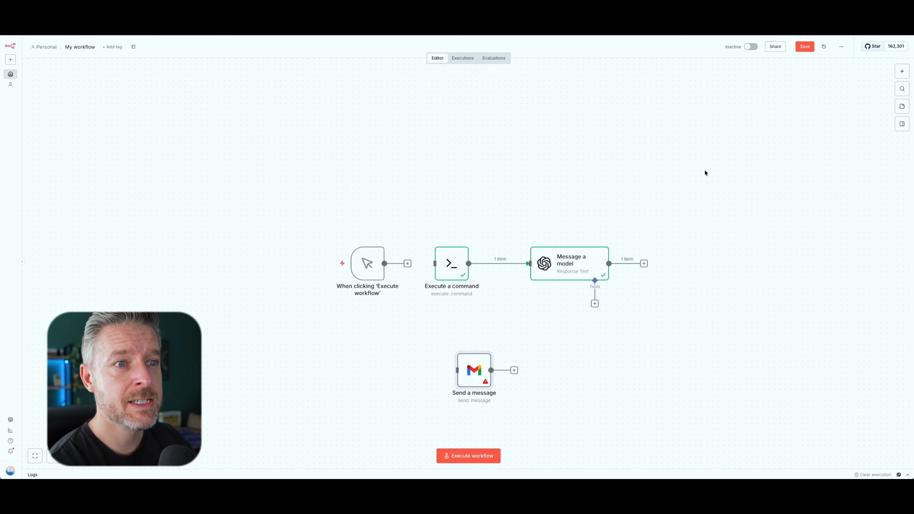
Step: Search the nodes for smtp and add the Send email node to the workflow
{"action": "left_click", "coordinate": [902, 72]}
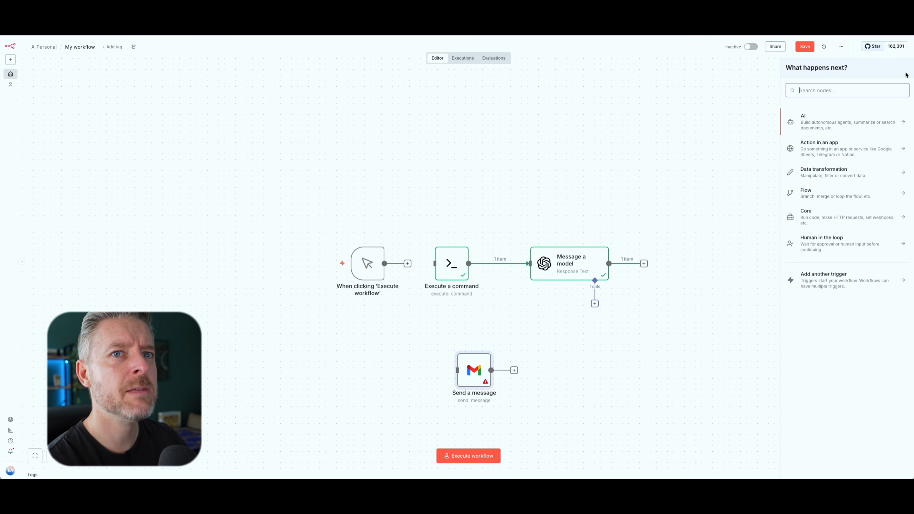
{"action": "type", "text": "smtp"}
{"action": "key", "text": "Return"}
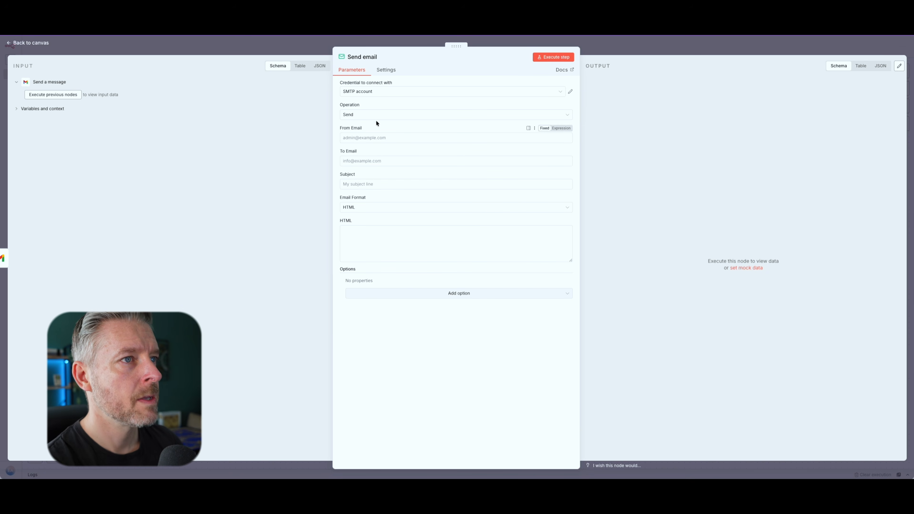
Step: Select the SMTP account credential, enter the sender and recipient email addresses, and set the subject to DAILY Synology Health Check
{"action": "left_click", "coordinate": [354, 115]}
{"action": "left_click", "coordinate": [361, 92]}
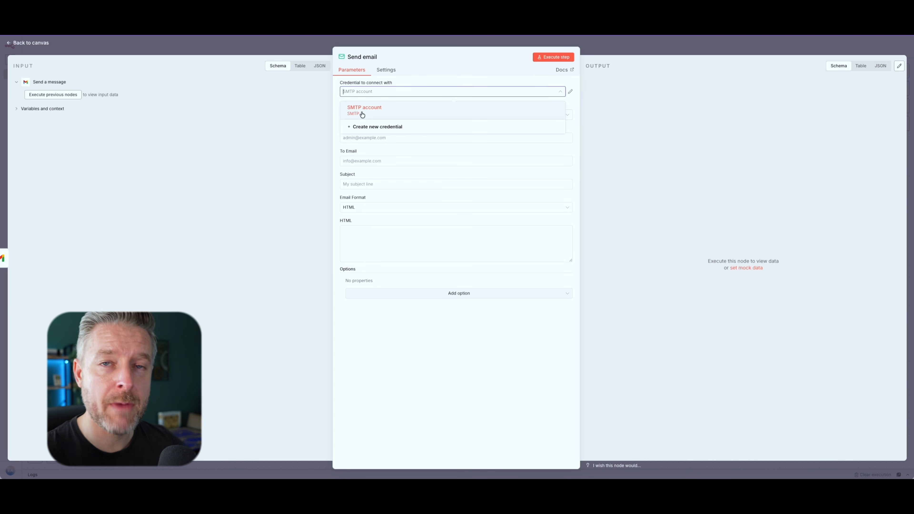
{"action": "left_click", "coordinate": [362, 114]}
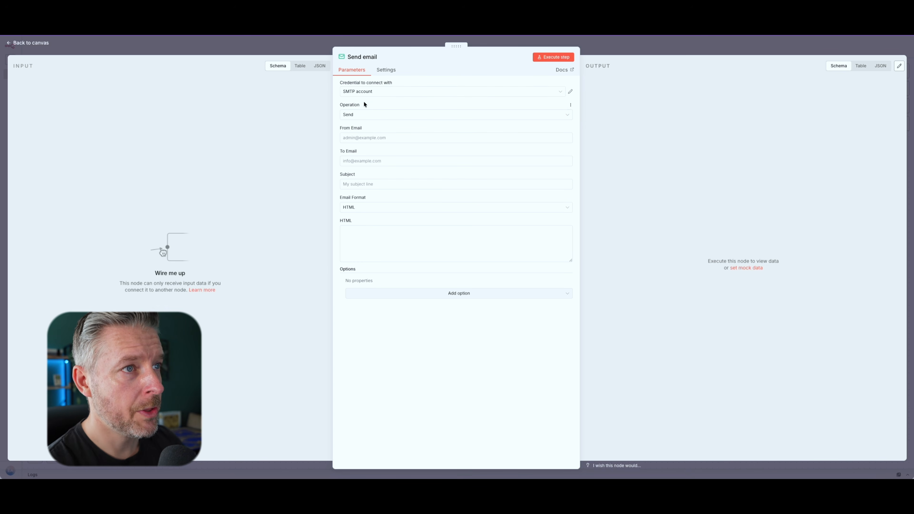
{"action": "left_click", "coordinate": [349, 137]}
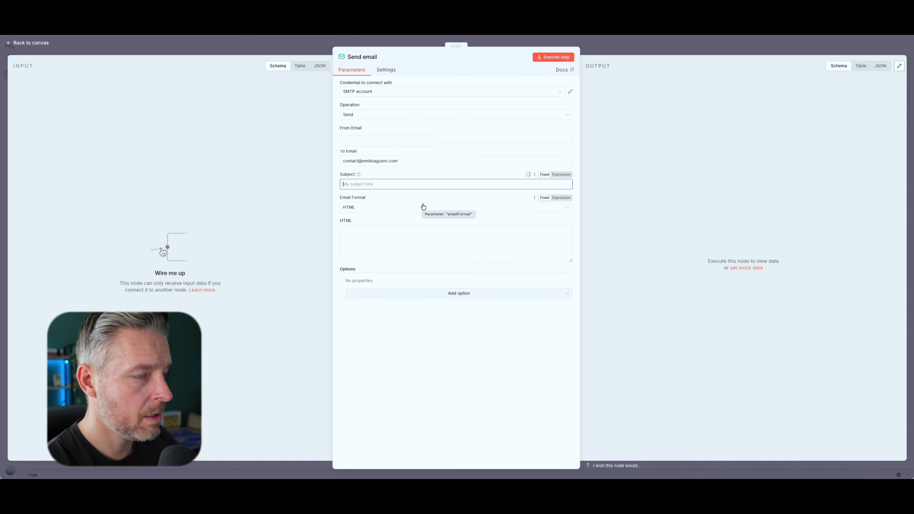
{"action": "type", "text": "Synology Health Check"}
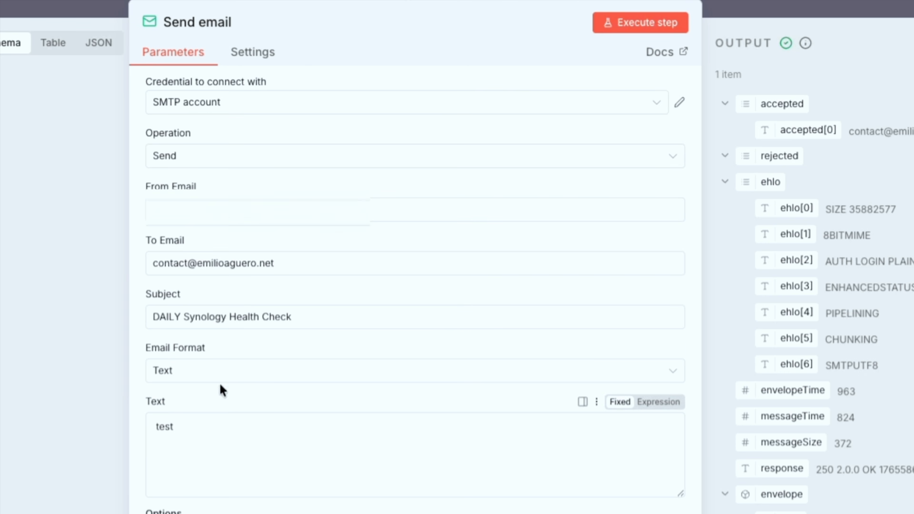
Step: With Text as the email format, set the message body to "test email" and execute the Send email step
{"action": "left_click", "coordinate": [208, 371]}
{"action": "left_click", "coordinate": [194, 430]}
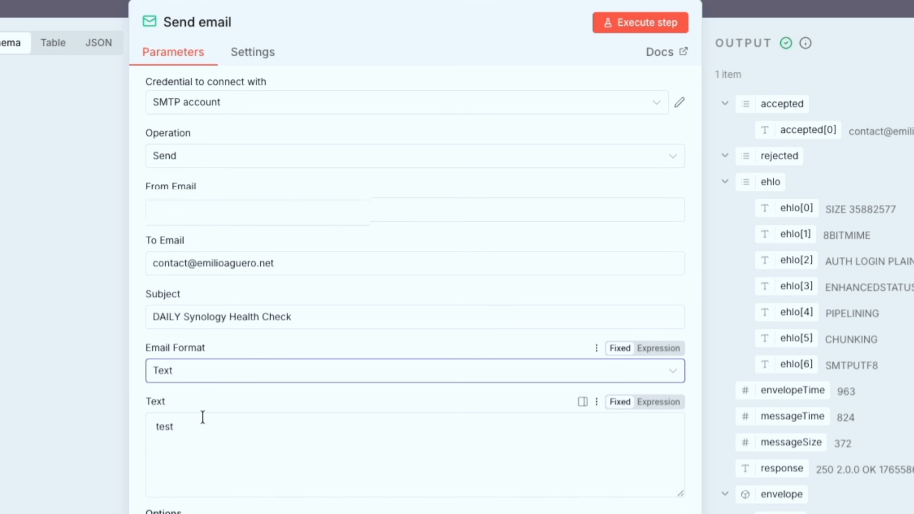
{"action": "left_click", "coordinate": [216, 433]}
{"action": "type", "text": "email"}
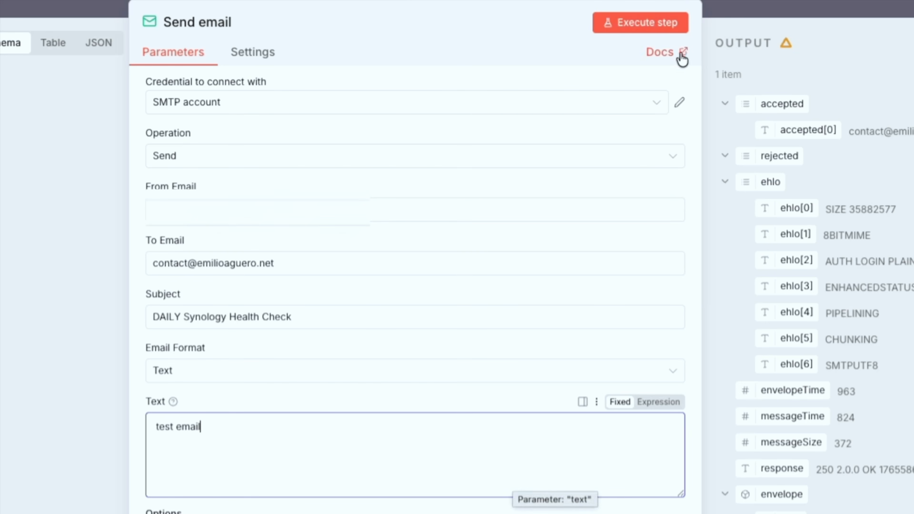
{"action": "left_click", "coordinate": [650, 25]}
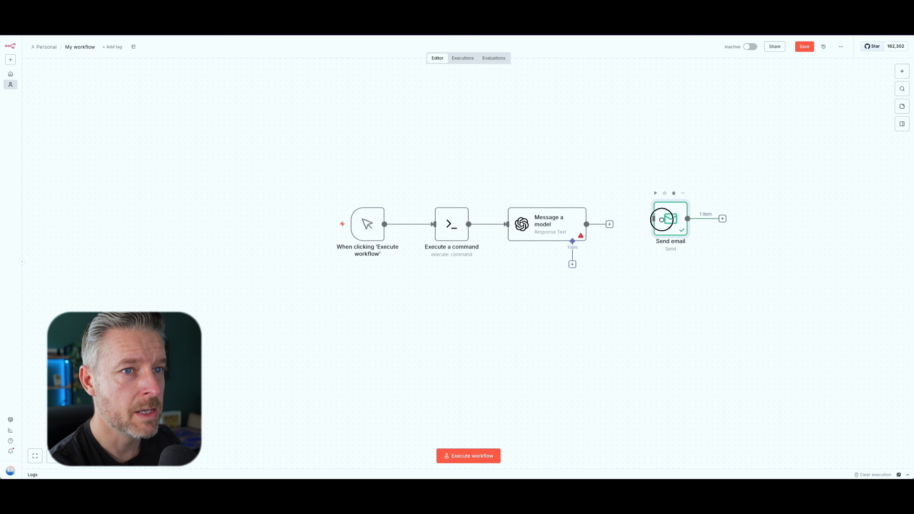
Step: Move the Send email node closer to the Message a model node and execute the workflow from its manual trigger
{"action": "left_click_drag", "start_coordinate": [662, 220], "coordinate": [644, 231]}
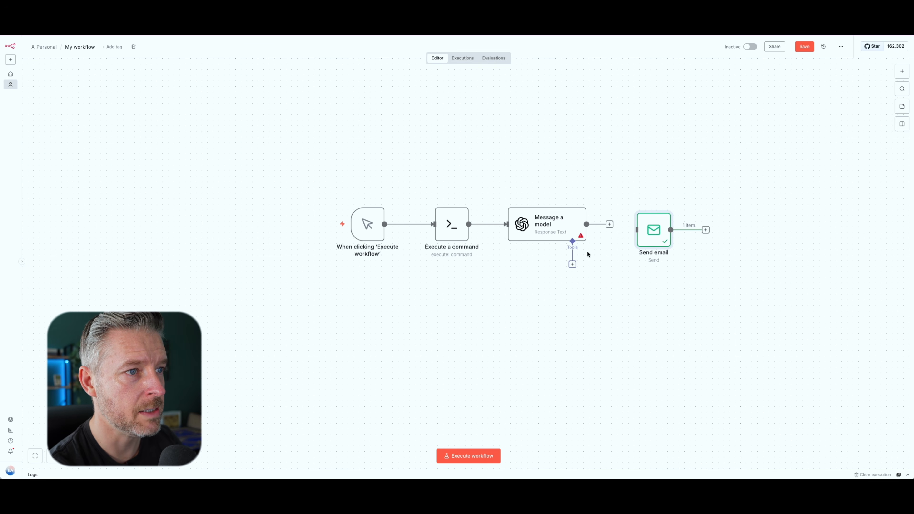
{"action": "left_click", "coordinate": [310, 222]}
{"action": "left_click", "coordinate": [545, 298]}
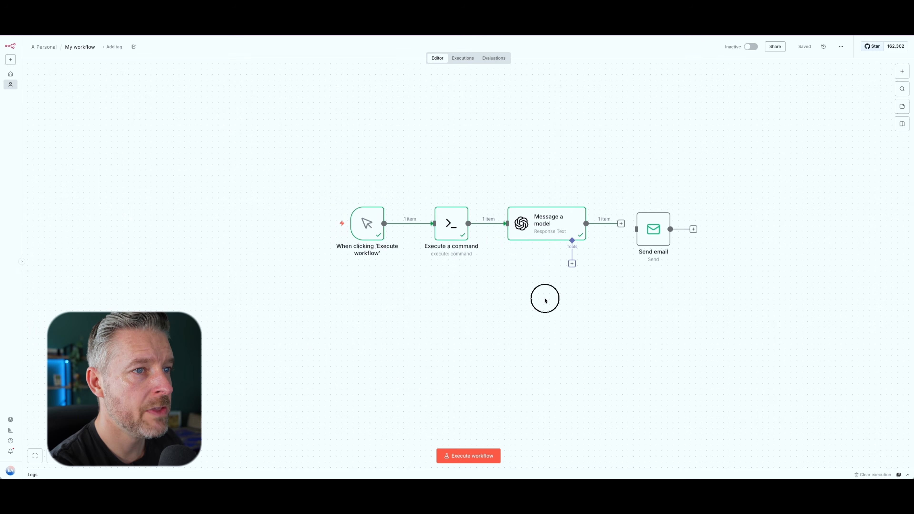
Step: Examine the output data of the Execute a command and Message a model nodes
{"action": "double_click", "coordinate": [453, 224]}
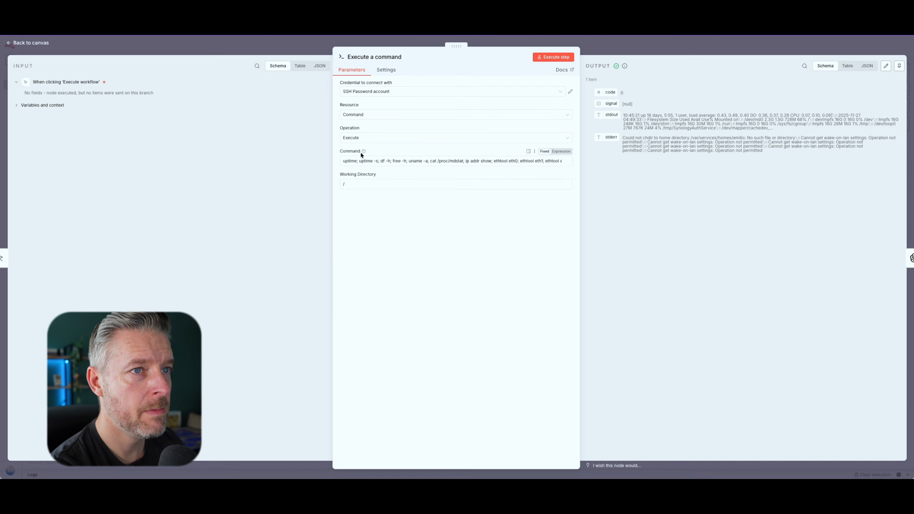
{"action": "key", "text": "Escape"}
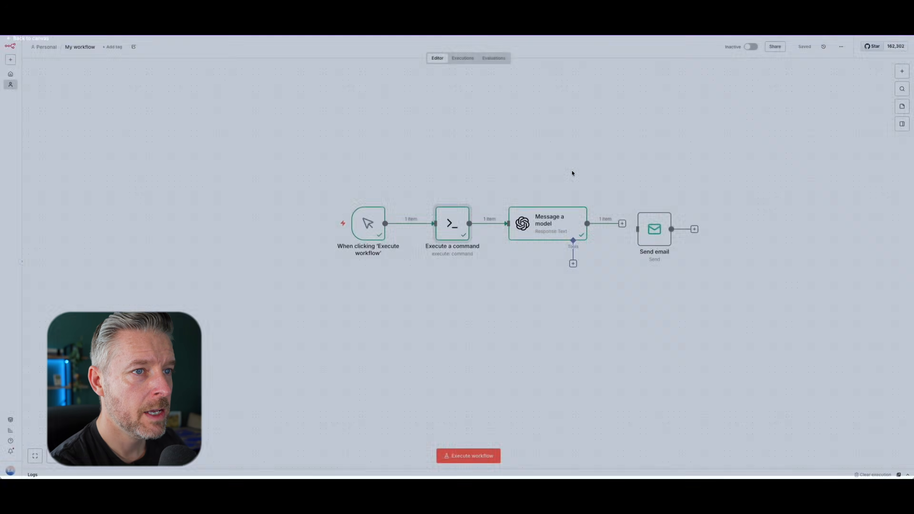
{"action": "double_click", "coordinate": [535, 220]}
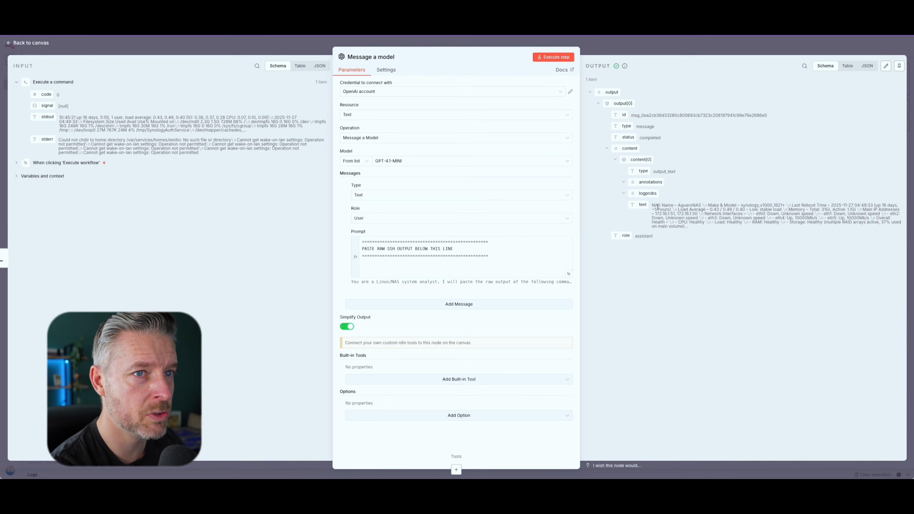
{"action": "key", "text": "Escape"}
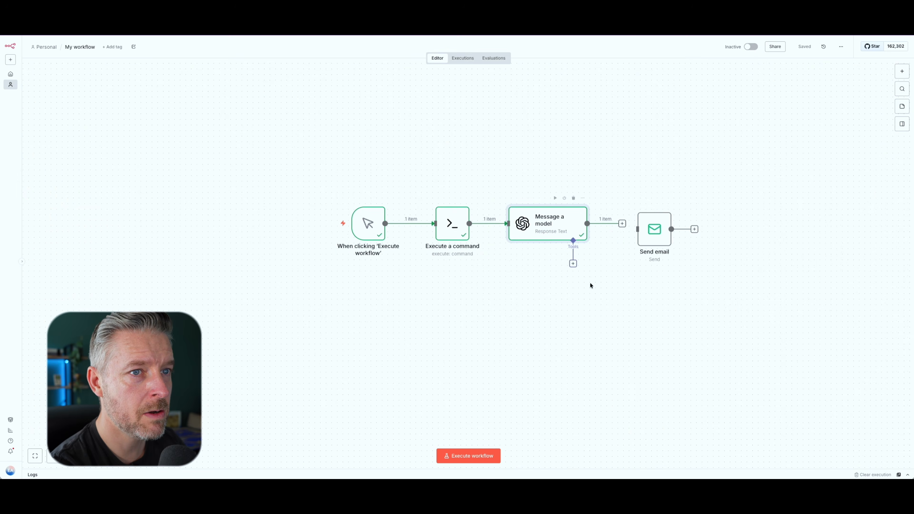
Step: Connect the output of the Message a model node to the Send email node
{"action": "left_click", "coordinate": [653, 225]}
{"action": "left_click", "coordinate": [647, 269]}
{"action": "left_click_drag", "start_coordinate": [622, 224], "coordinate": [637, 224]}
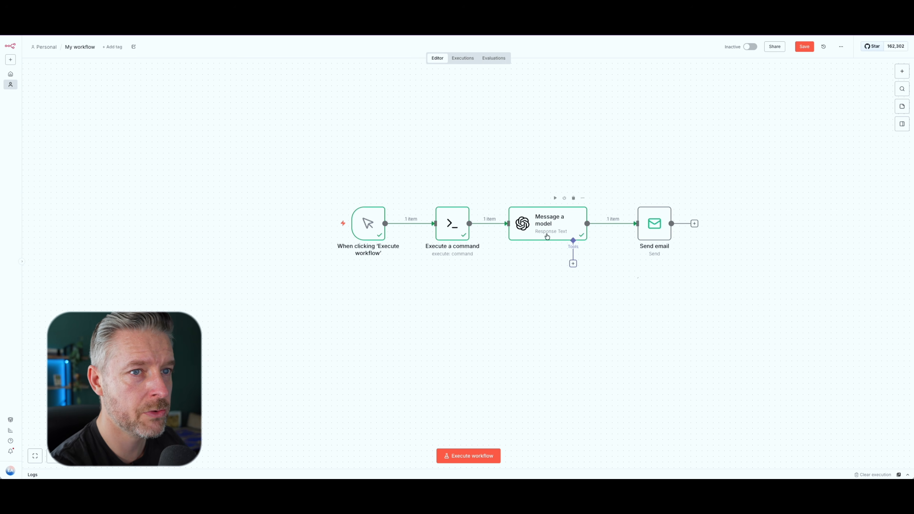
Step: Replace the email's body text with the model's content text output field and execute the Send email step
{"action": "double_click", "coordinate": [662, 225]}
{"action": "left_click_drag", "start_coordinate": [78, 207], "coordinate": [354, 239]}
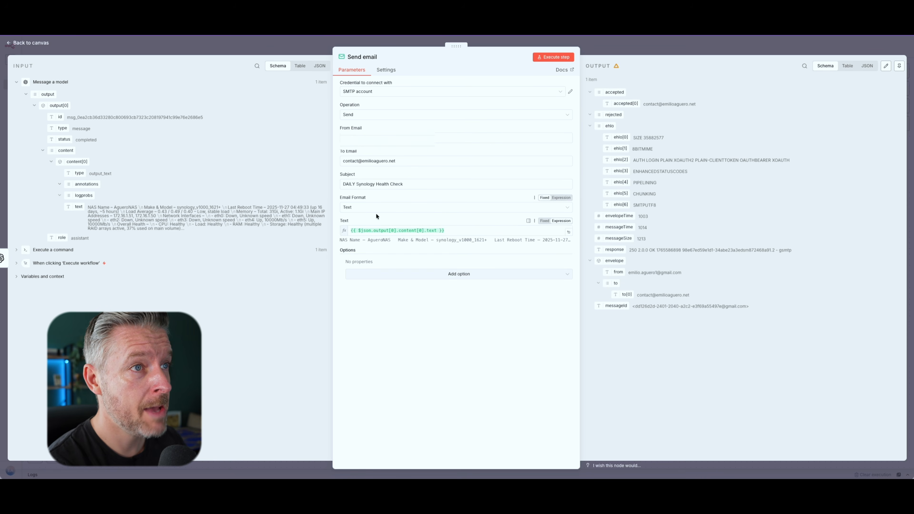
{"action": "left_click", "coordinate": [553, 57]}
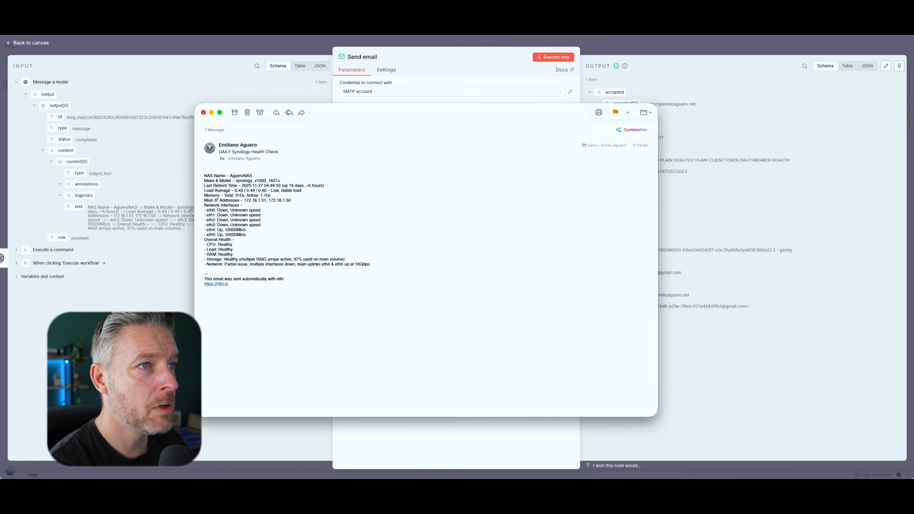
Step: Read the received DAILY Synology Health Check email, checking its last reboot, memory and network interface lines
{"action": "left_click_drag", "start_coordinate": [389, 126], "coordinate": [451, 107]}
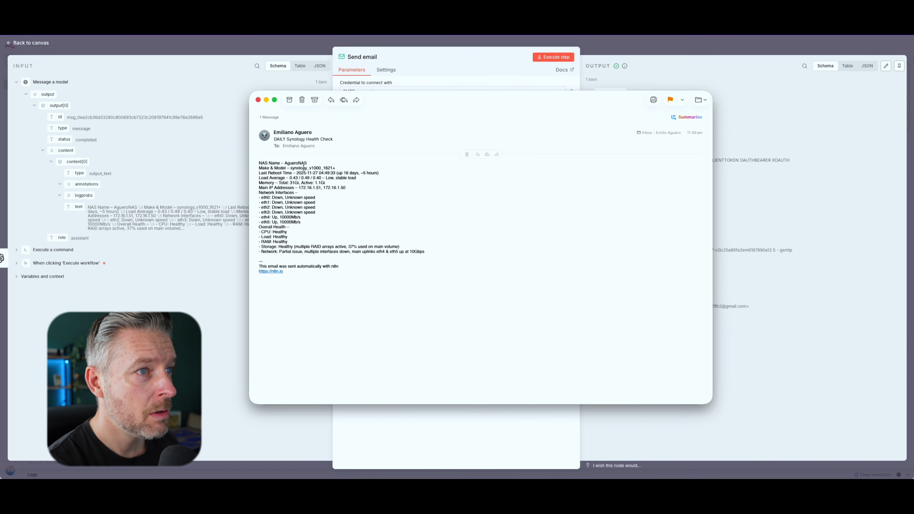
{"action": "left_click_drag", "start_coordinate": [297, 173], "coordinate": [377, 178]}
{"action": "left_click", "coordinate": [382, 197]}
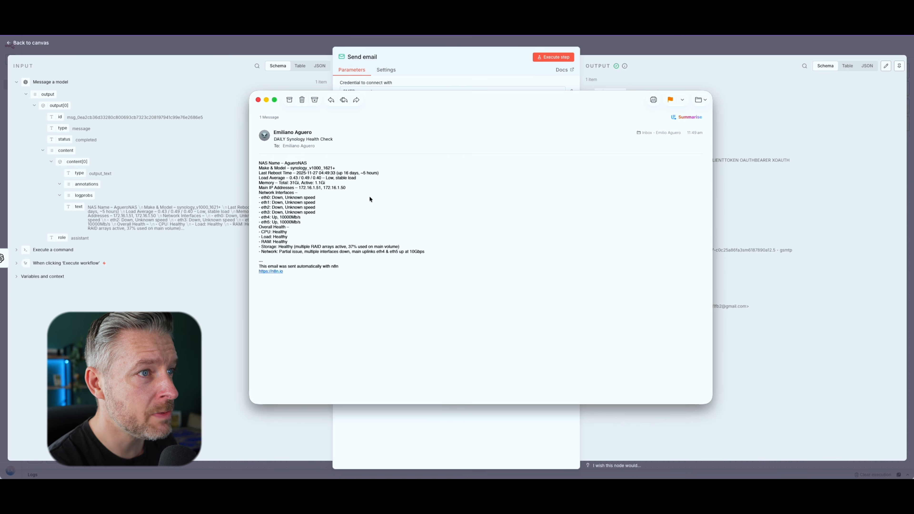
{"action": "left_click_drag", "start_coordinate": [280, 183], "coordinate": [298, 183]}
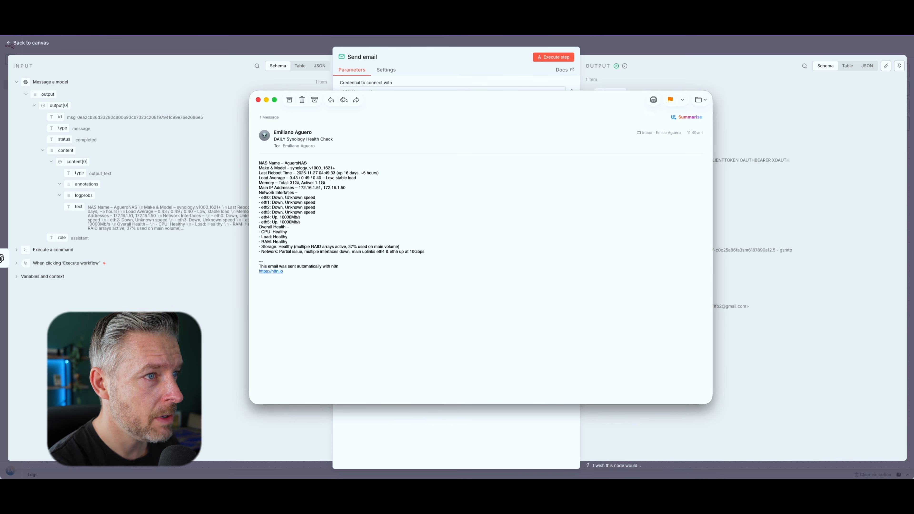
{"action": "left_click_drag", "start_coordinate": [265, 197], "coordinate": [302, 224]}
{"action": "left_click", "coordinate": [275, 216]}
{"action": "left_click", "coordinate": [291, 204]}
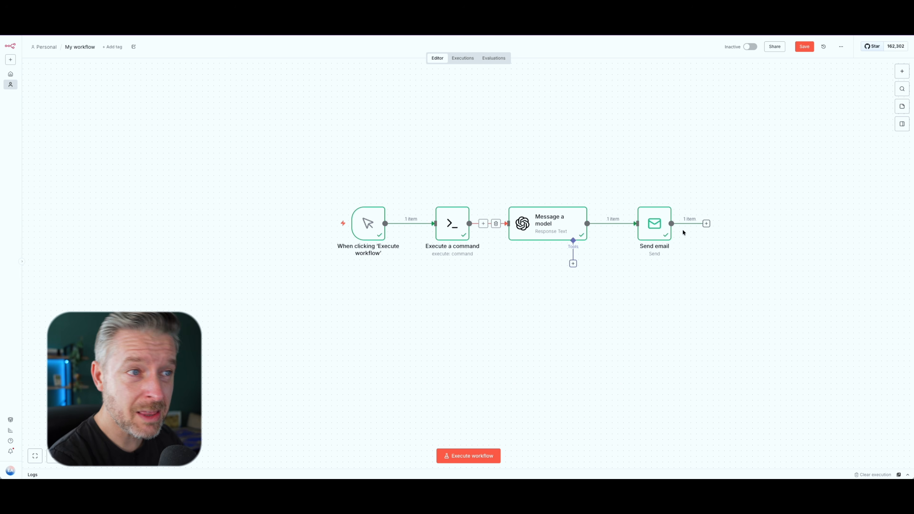
Step: Execute the complete workflow from the manual trigger node through to the Send email node
{"action": "mouse_move", "coordinate": [354, 252]}
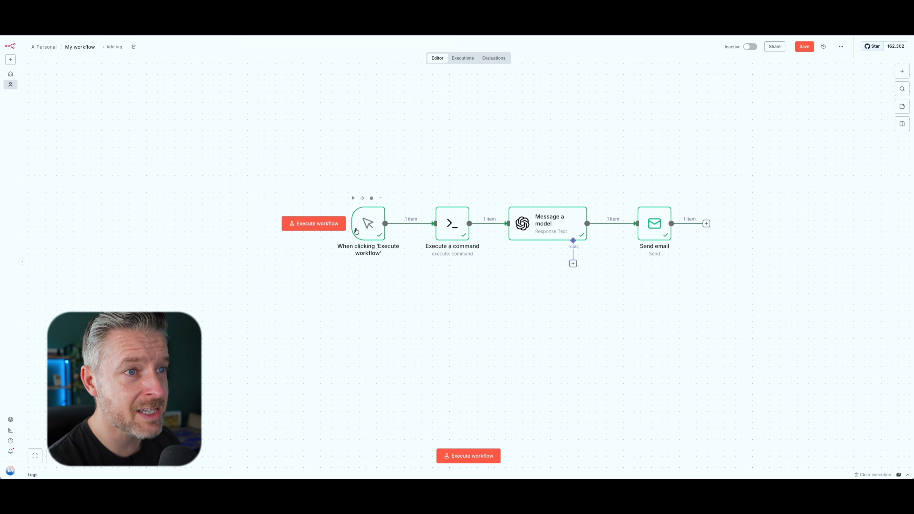
{"action": "left_click", "coordinate": [314, 225]}
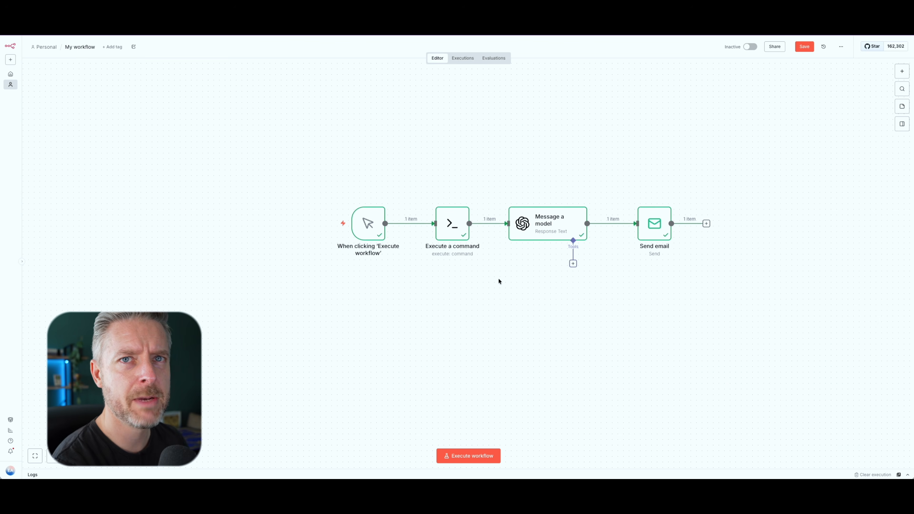
{"action": "scroll", "coordinate": [478, 257], "scroll_direction": "up", "scroll_amount": 1}
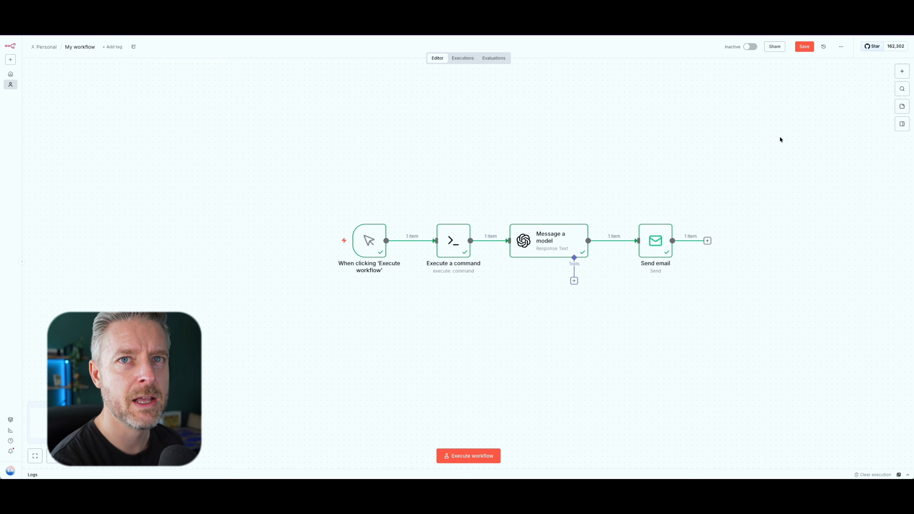
Step: Search the nodes for sch and add the Schedule Trigger to the workflow
{"action": "left_click", "coordinate": [902, 72]}
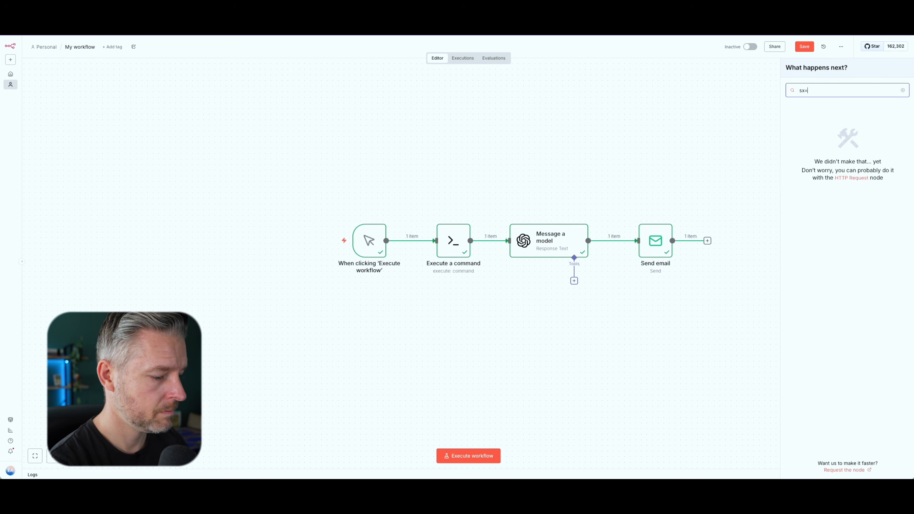
{"action": "type", "text": "sch"}
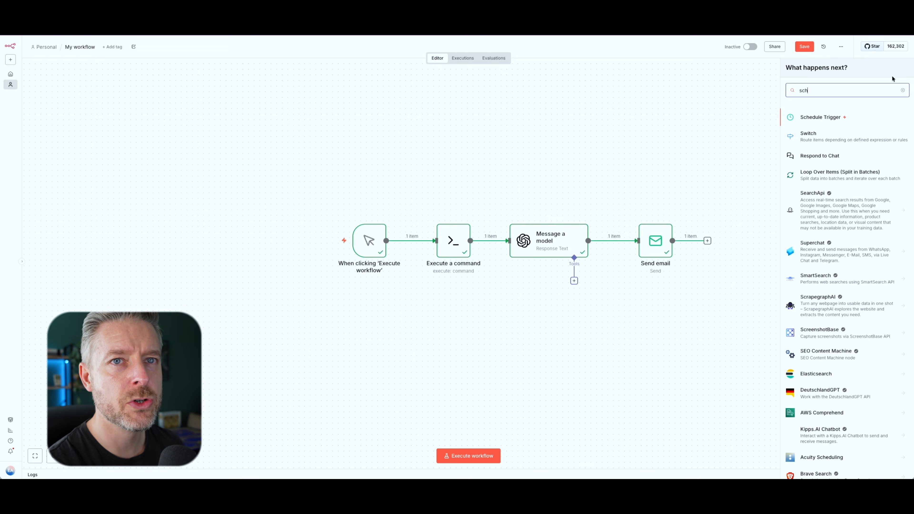
{"action": "left_click", "coordinate": [827, 116]}
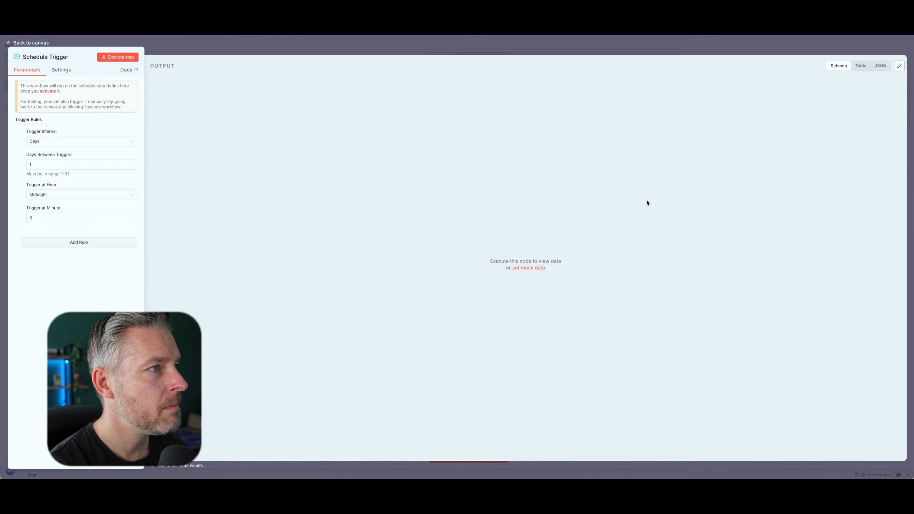
Step: Schedule the trigger to run every 1 day at 8am, minute 0, and execute its step
{"action": "left_click", "coordinate": [120, 144]}
{"action": "left_click", "coordinate": [42, 196]}
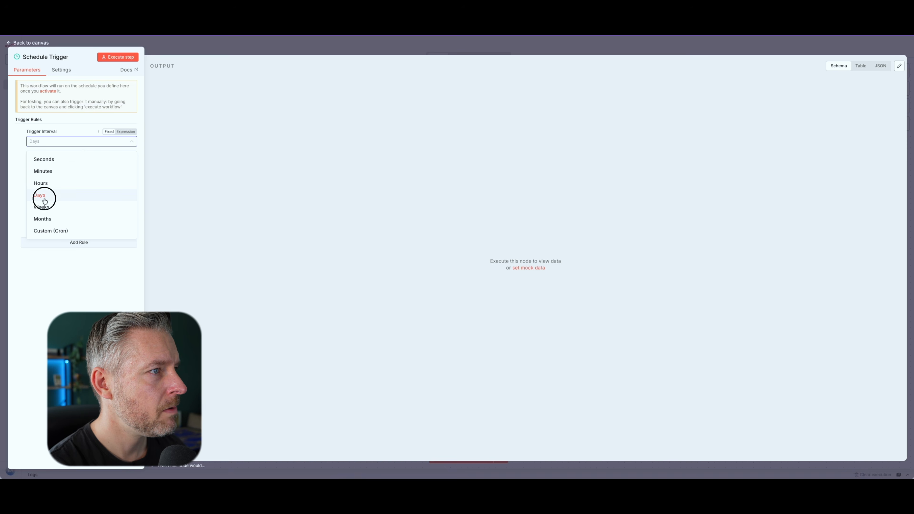
{"action": "left_click", "coordinate": [39, 194]}
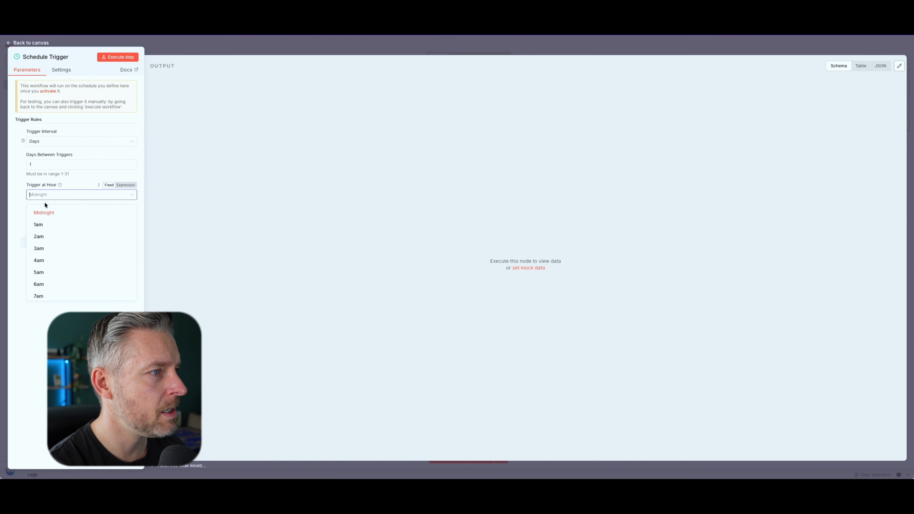
{"action": "scroll", "coordinate": [54, 259], "scroll_direction": "down", "scroll_amount": 2}
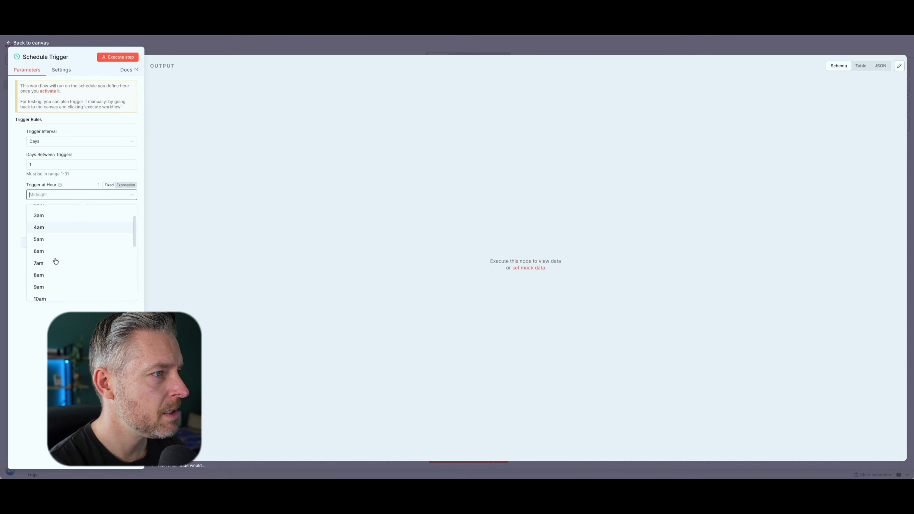
{"action": "left_click", "coordinate": [43, 261]}
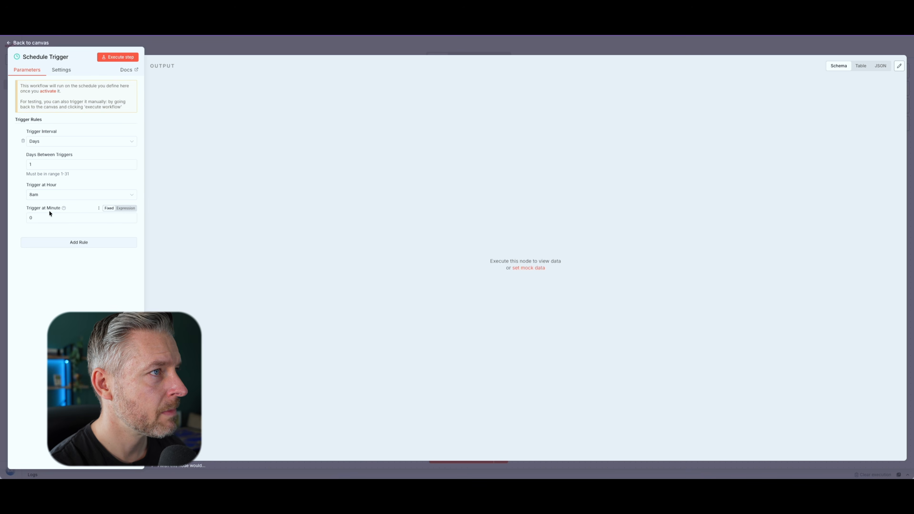
{"action": "left_click", "coordinate": [118, 56]}
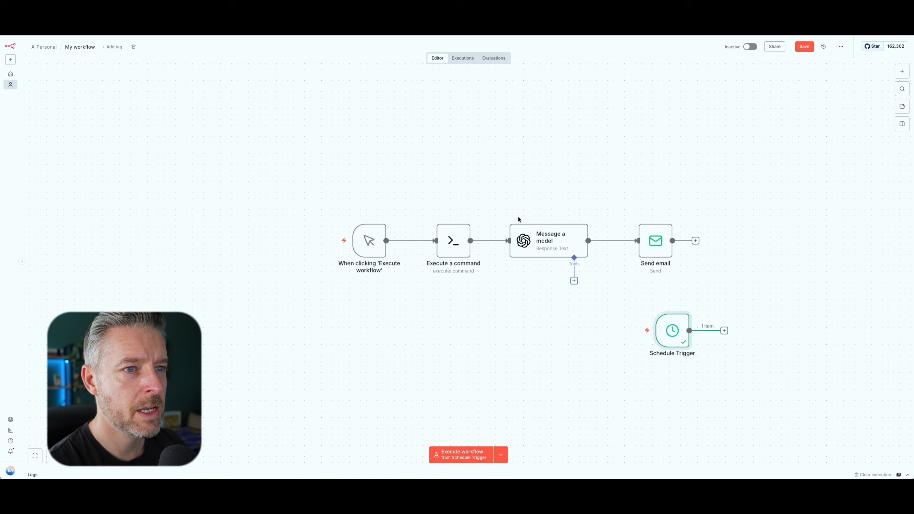
Step: Place the Schedule Trigger below the manual trigger and connect it to the Execute a command node
{"action": "left_click_drag", "start_coordinate": [668, 327], "coordinate": [365, 304]}
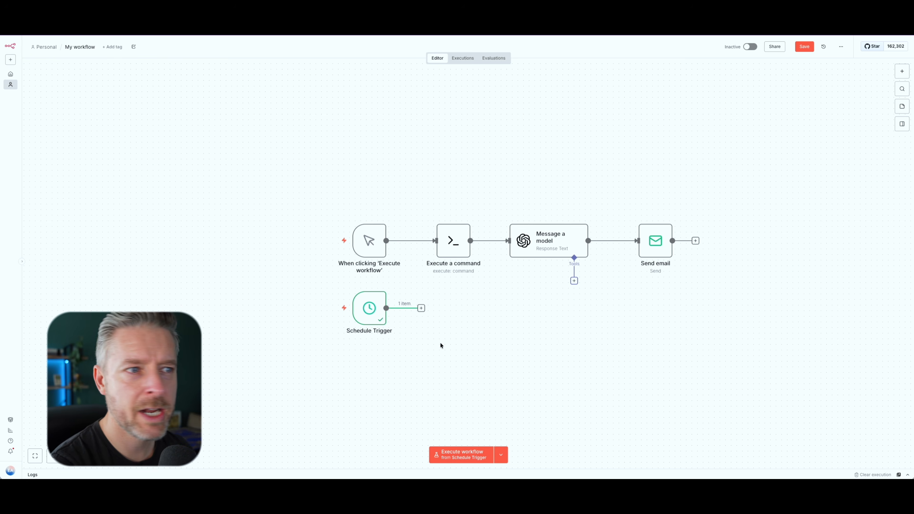
{"action": "left_click_drag", "start_coordinate": [420, 309], "coordinate": [436, 241]}
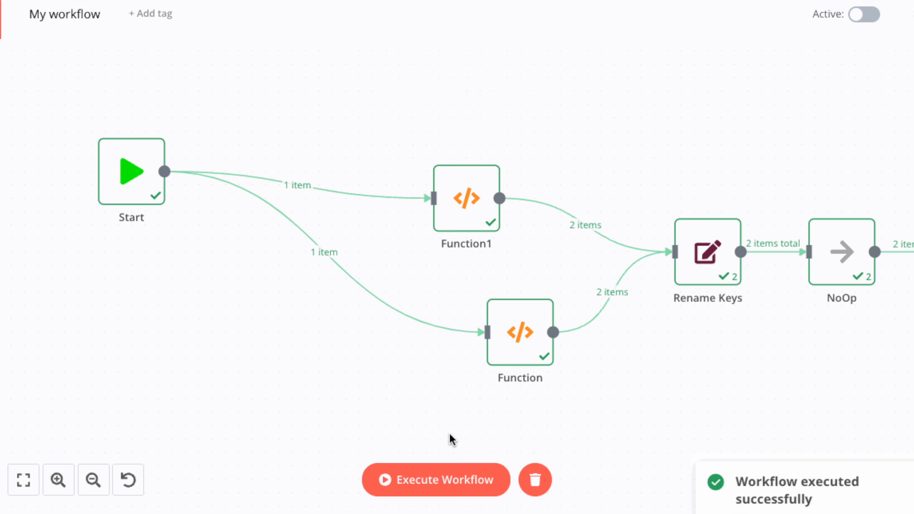
Step: Open the Rename Keys node to view its key settings and execution data
{"action": "mouse_move", "coordinate": [737, 285]}
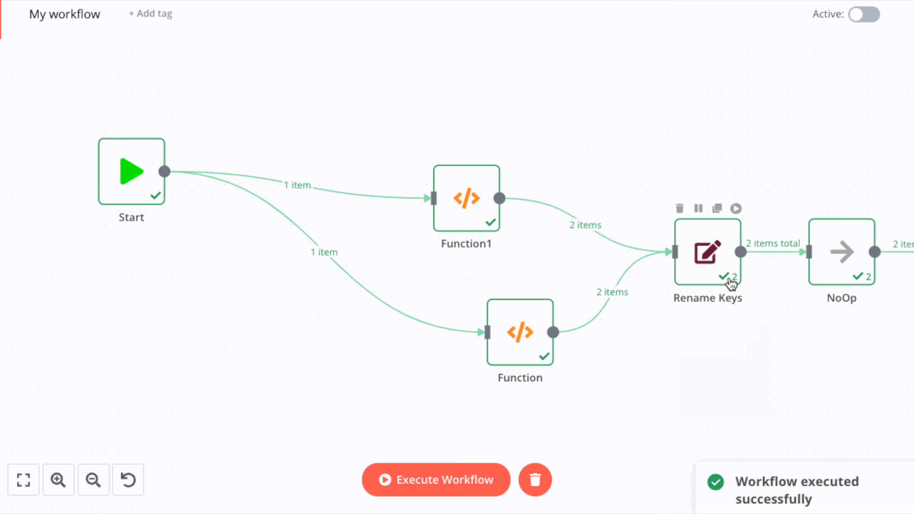
{"action": "double_click", "coordinate": [709, 280]}
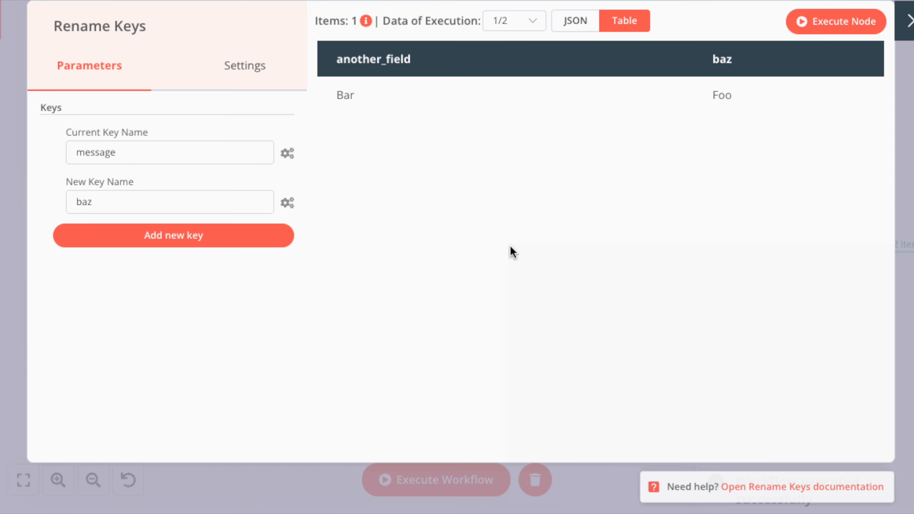